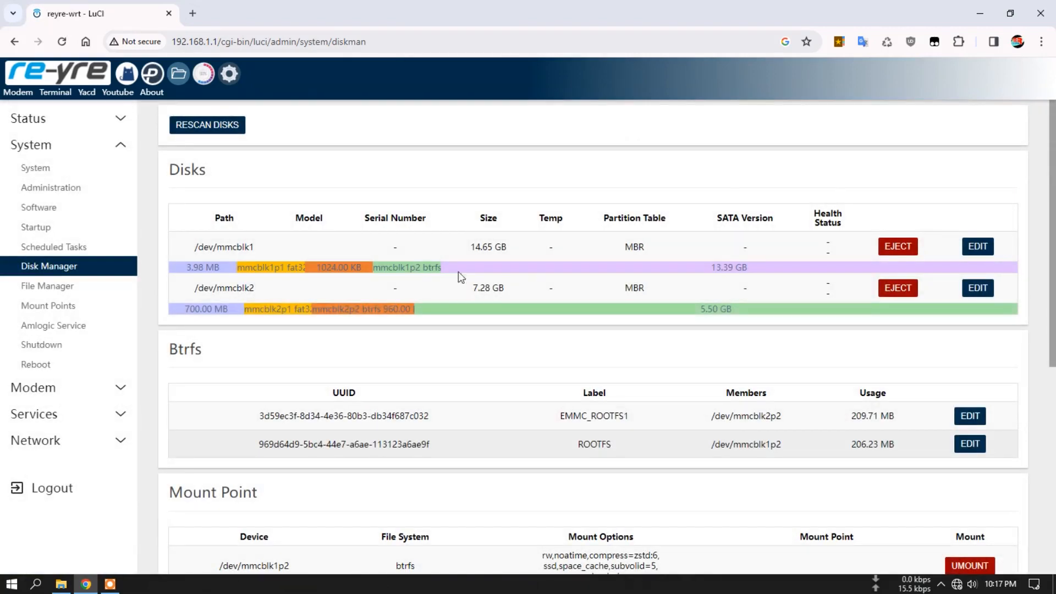
Step: Open the Install OpenWrt page of the Amlogic Service
click(77, 387)
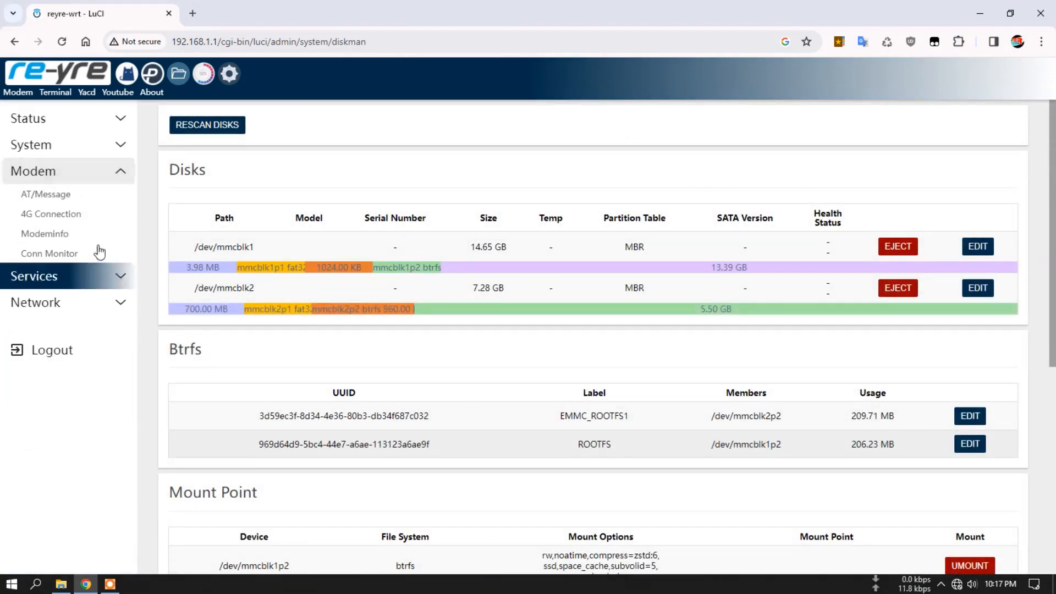
click(71, 277)
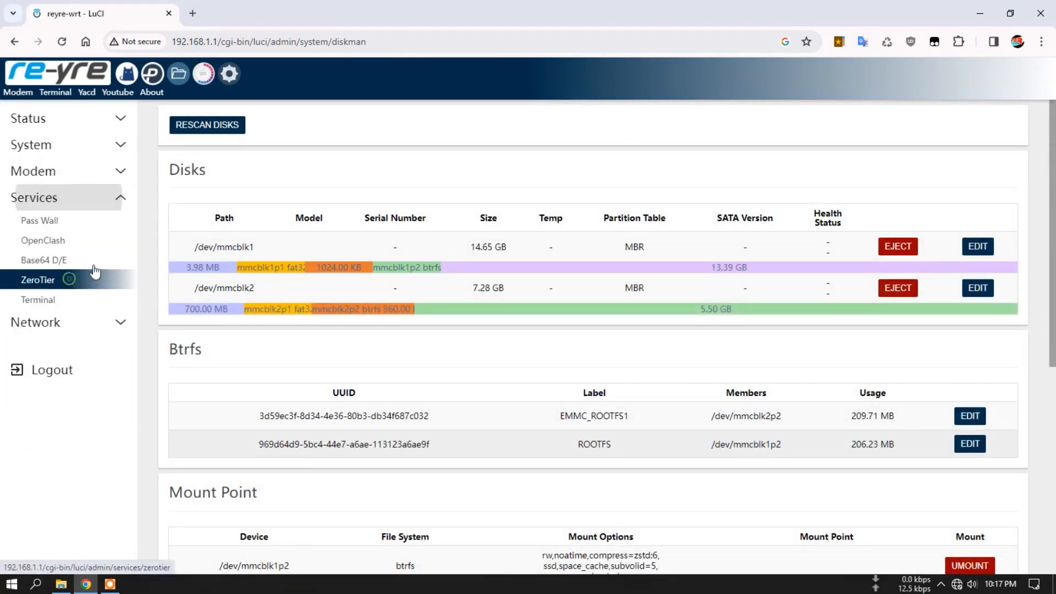
click(64, 146)
click(55, 325)
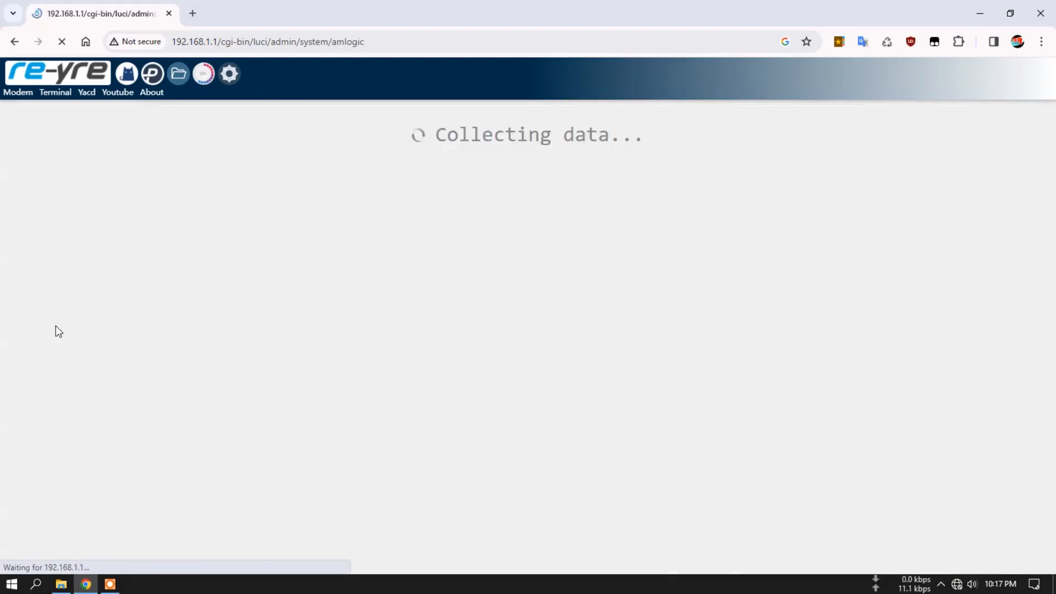
click(279, 115)
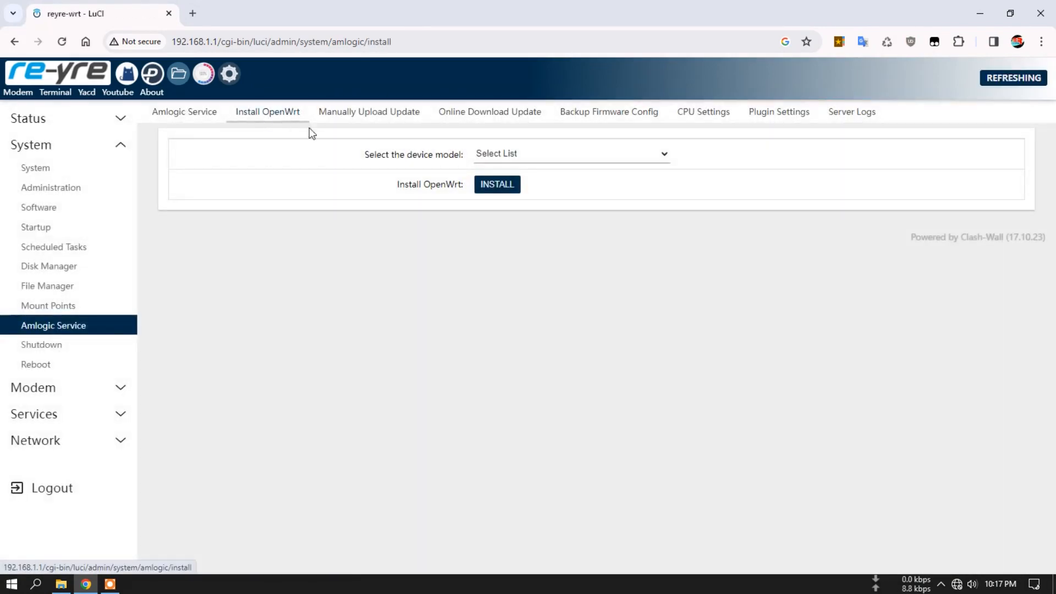
Step: Choose [ 106 ] B860H as the device model, start the OpenWrt installation and confirm it
click(601, 162)
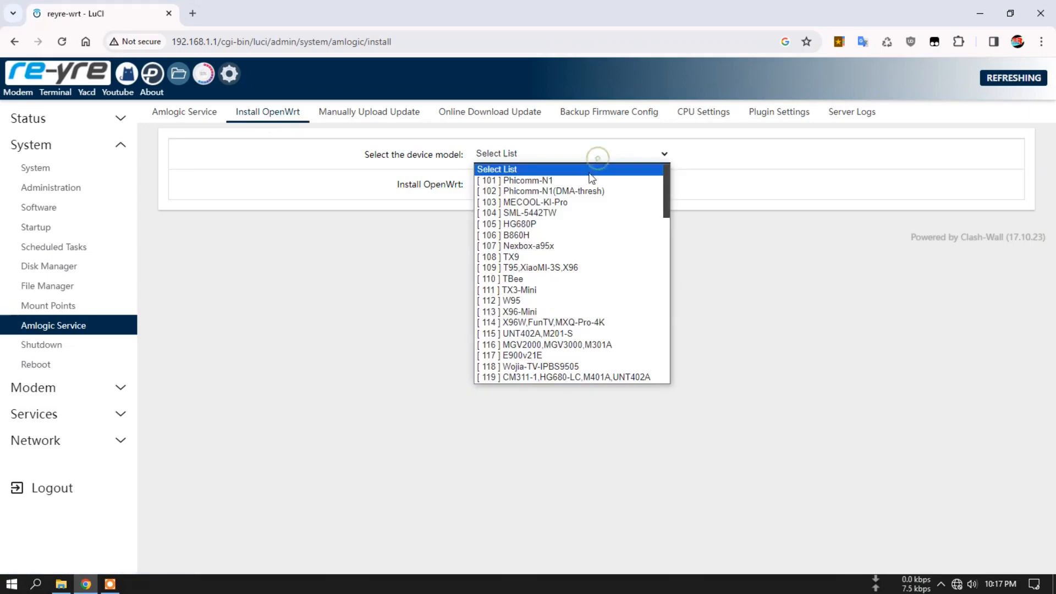
click(533, 236)
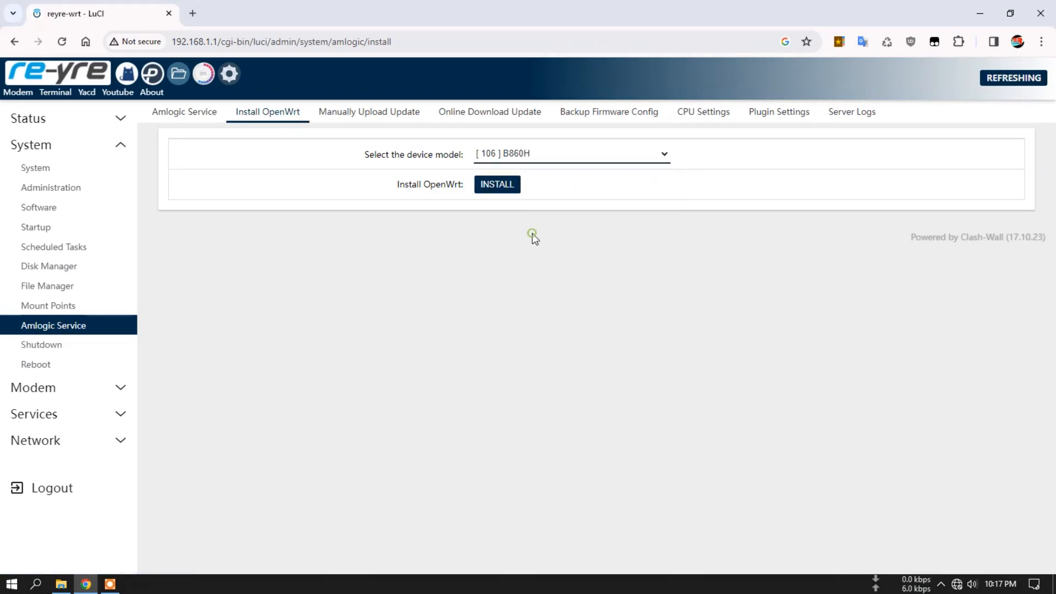
click(498, 186)
click(587, 126)
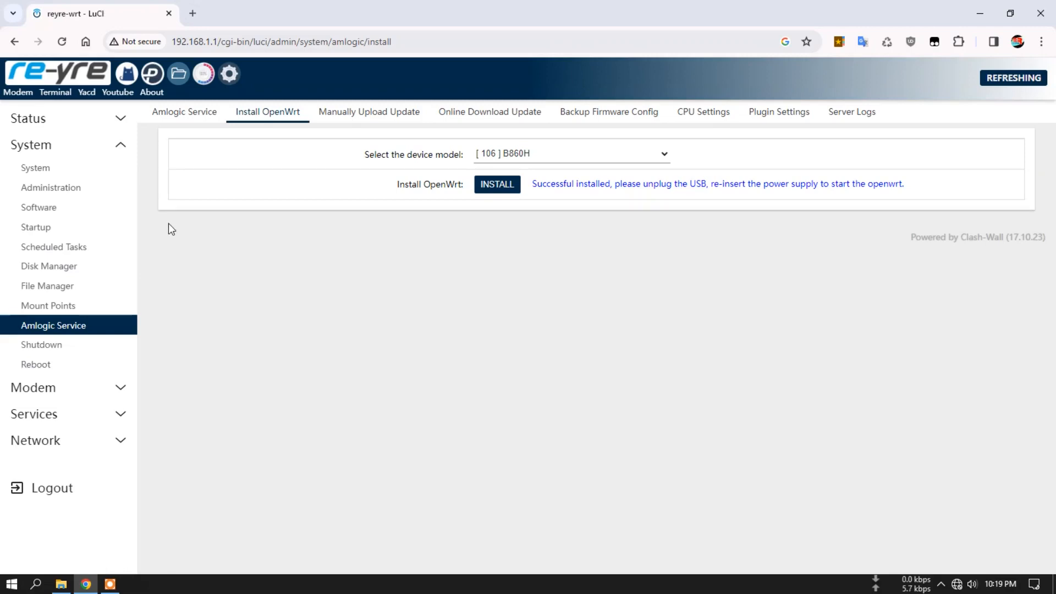
Step: Reboot the router and check the computer's network connection
click(58, 364)
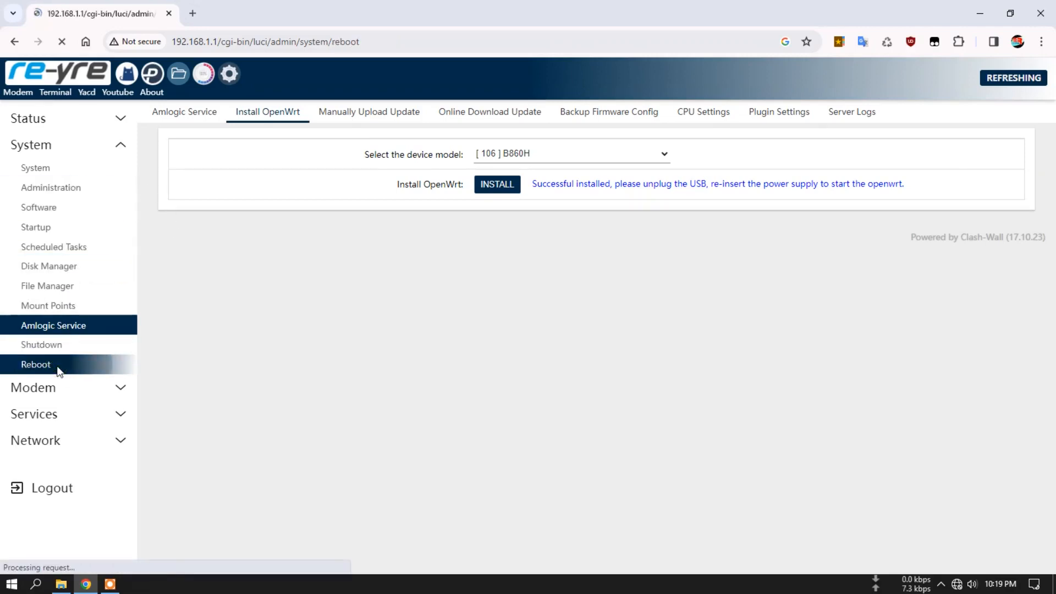
click(211, 191)
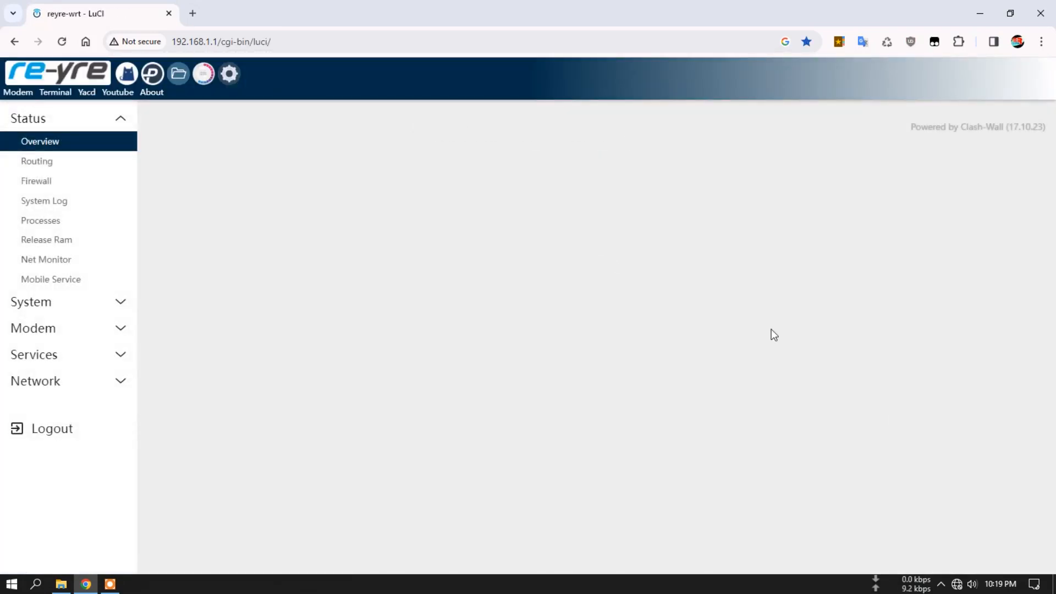
click(956, 583)
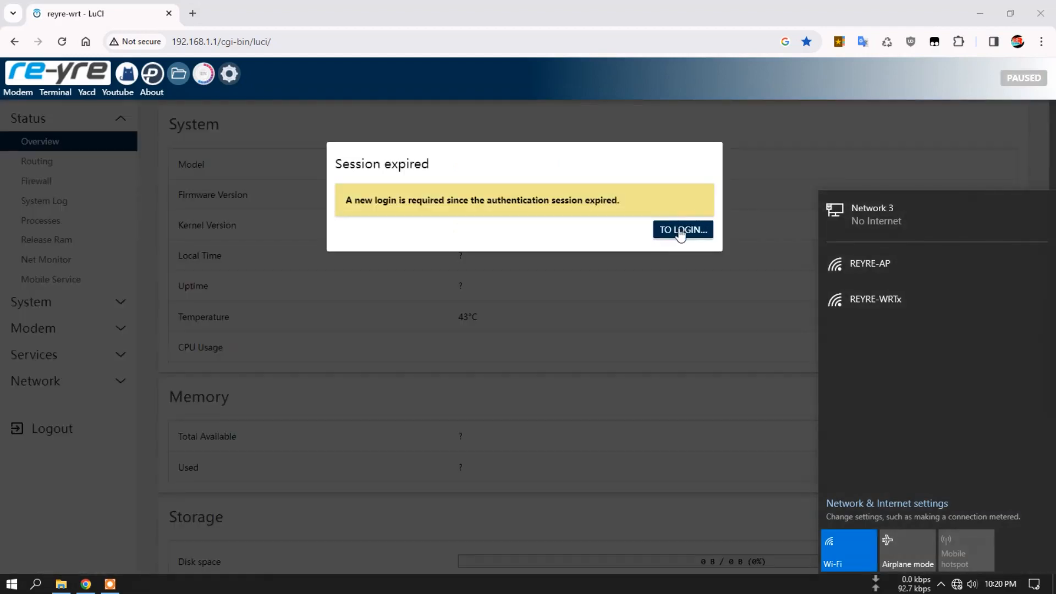
Step: Log back in to the router as root with the account password
click(681, 231)
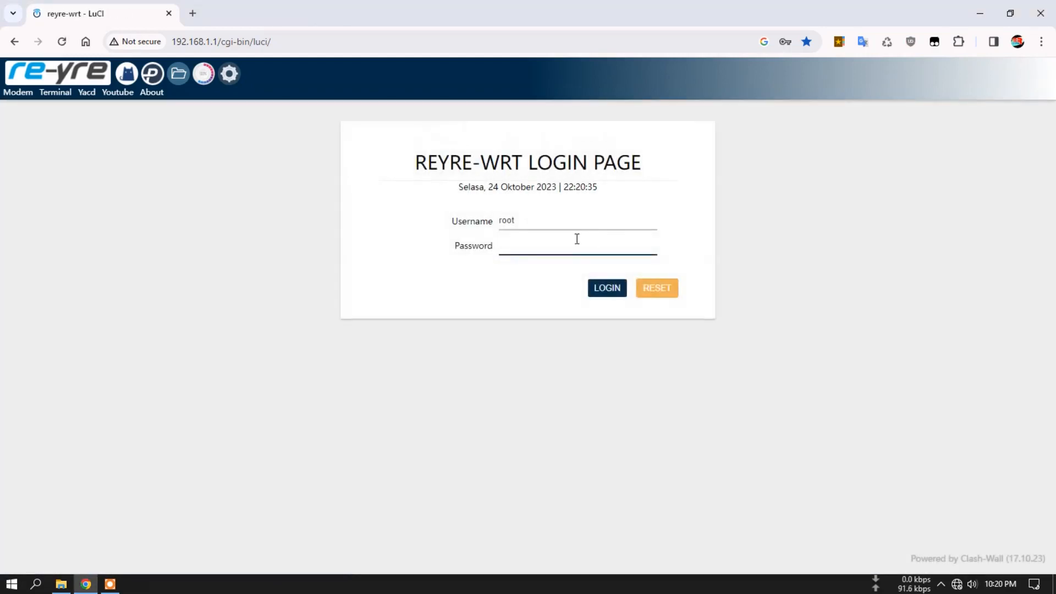
click(577, 239)
click(612, 279)
click(605, 291)
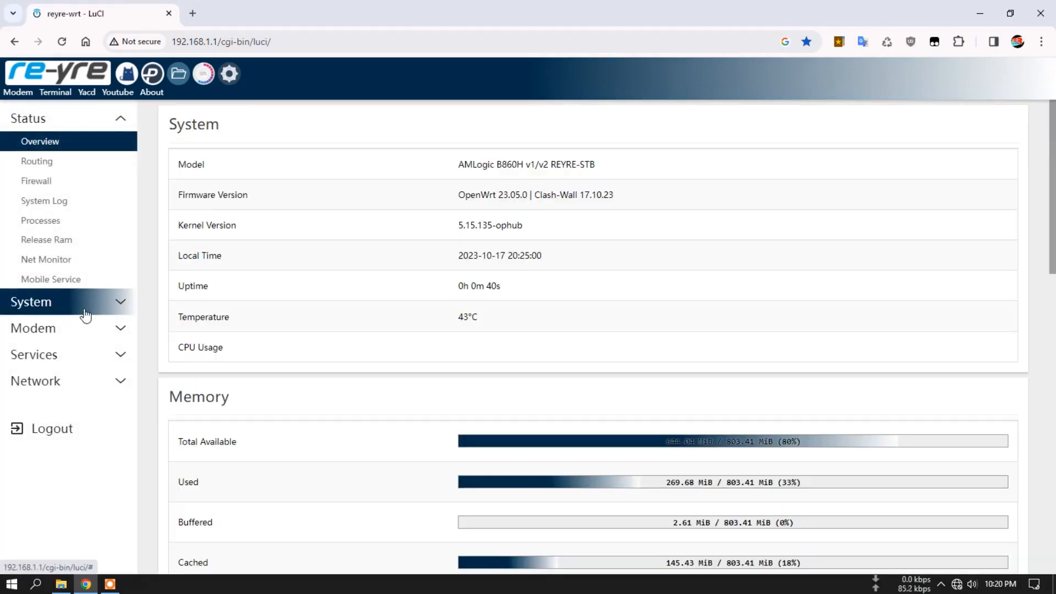
Step: Check the disk partitions in Disk Manager and shut down the router
click(83, 305)
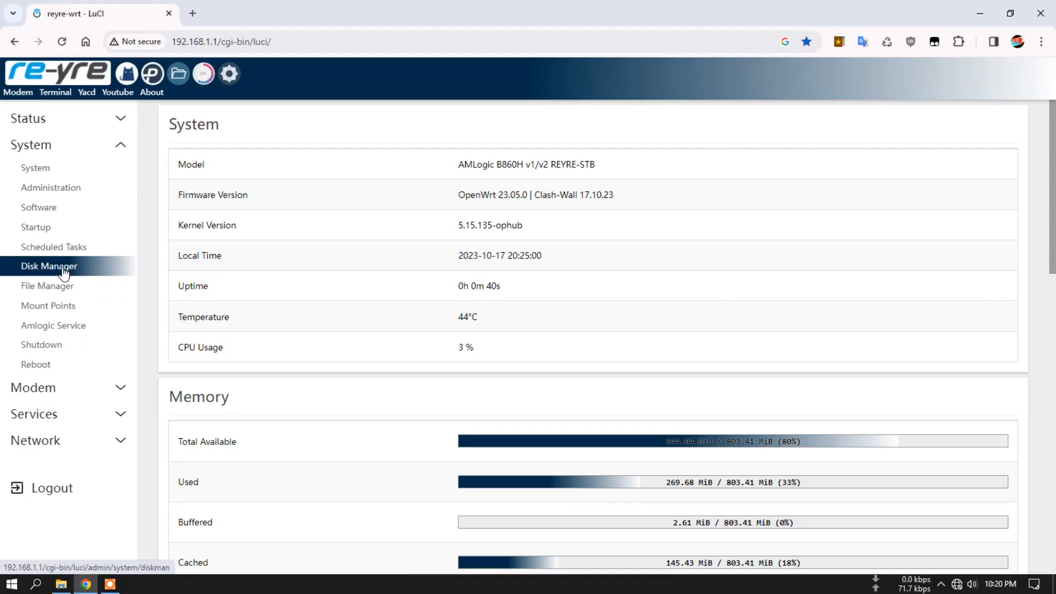
click(64, 273)
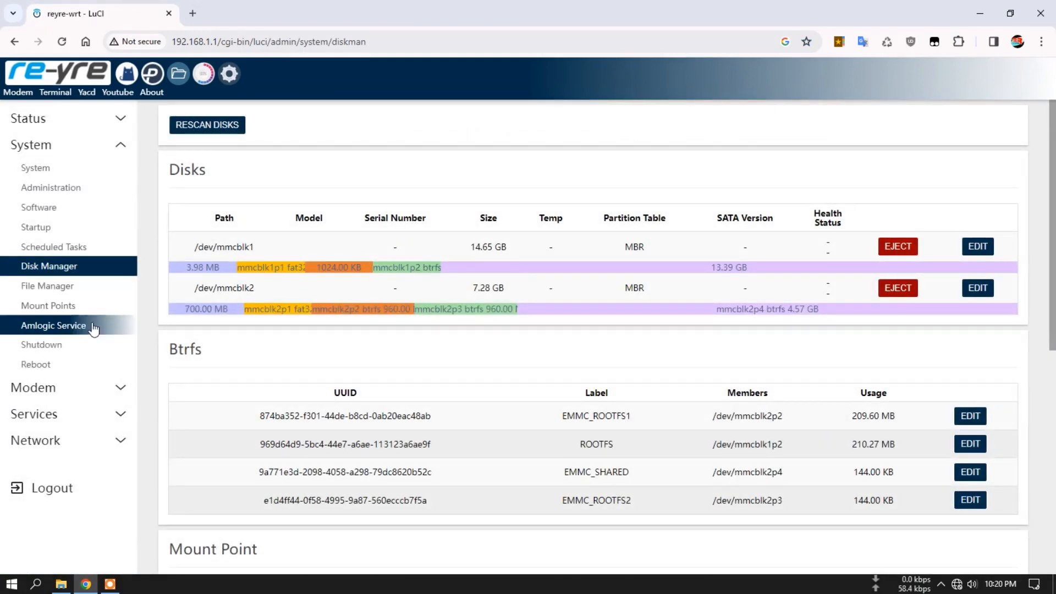
click(72, 346)
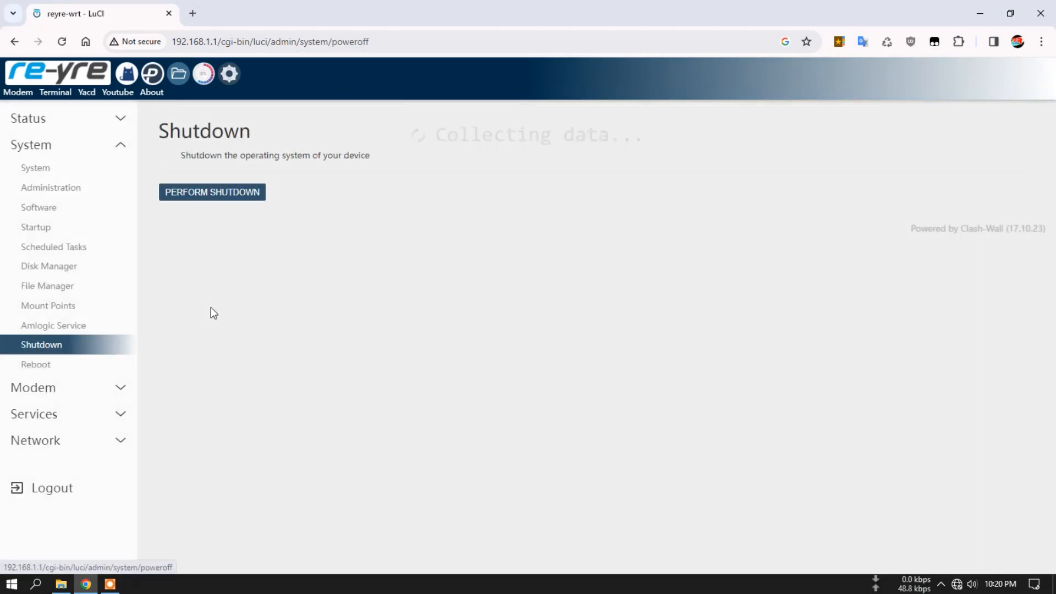
click(240, 194)
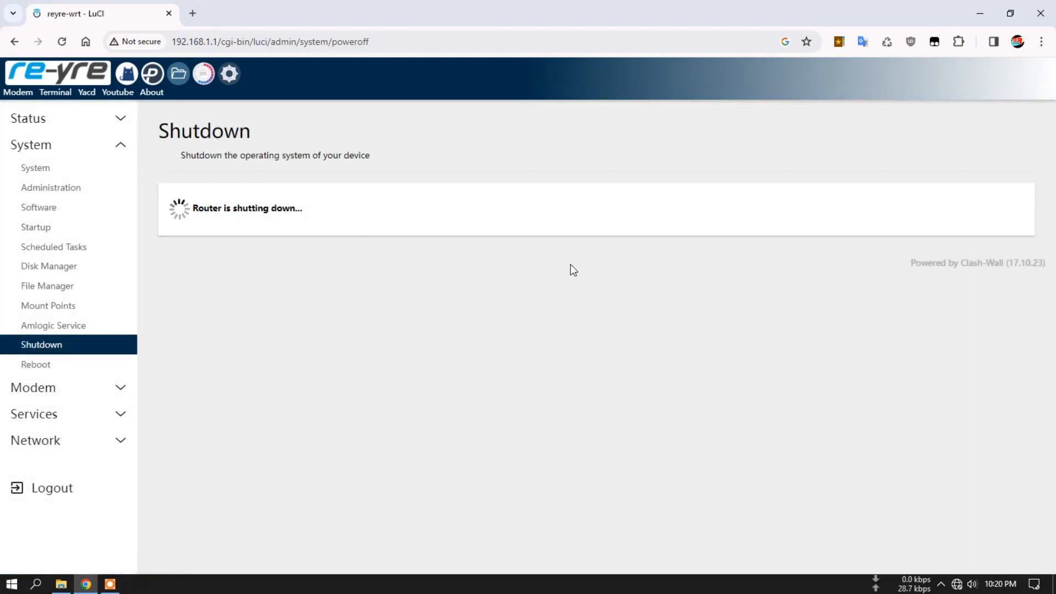
Step: Check the network connection and log in to the restarted router as root with the account password
click(957, 584)
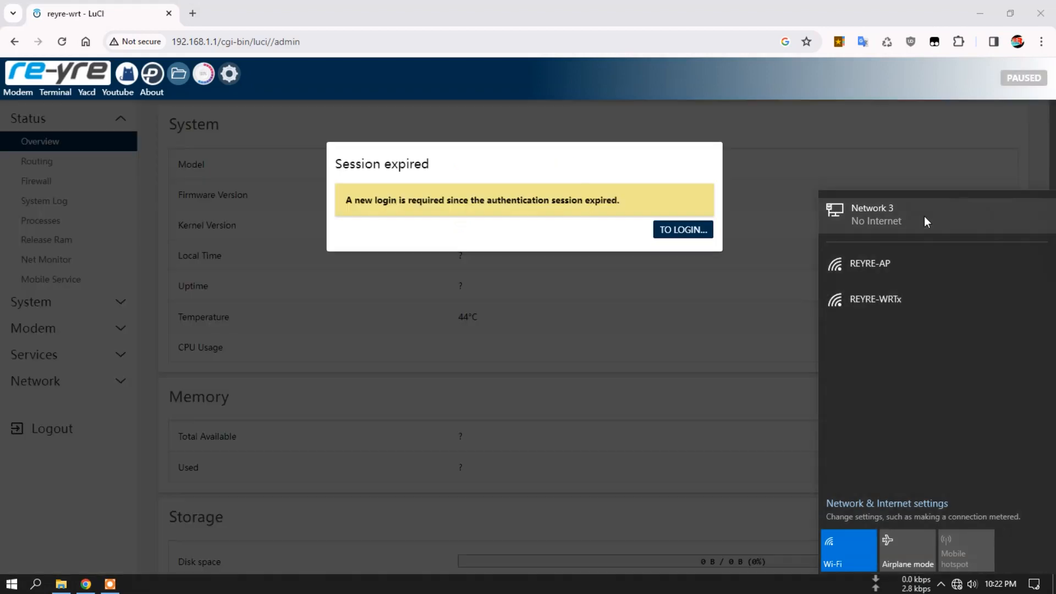
click(667, 231)
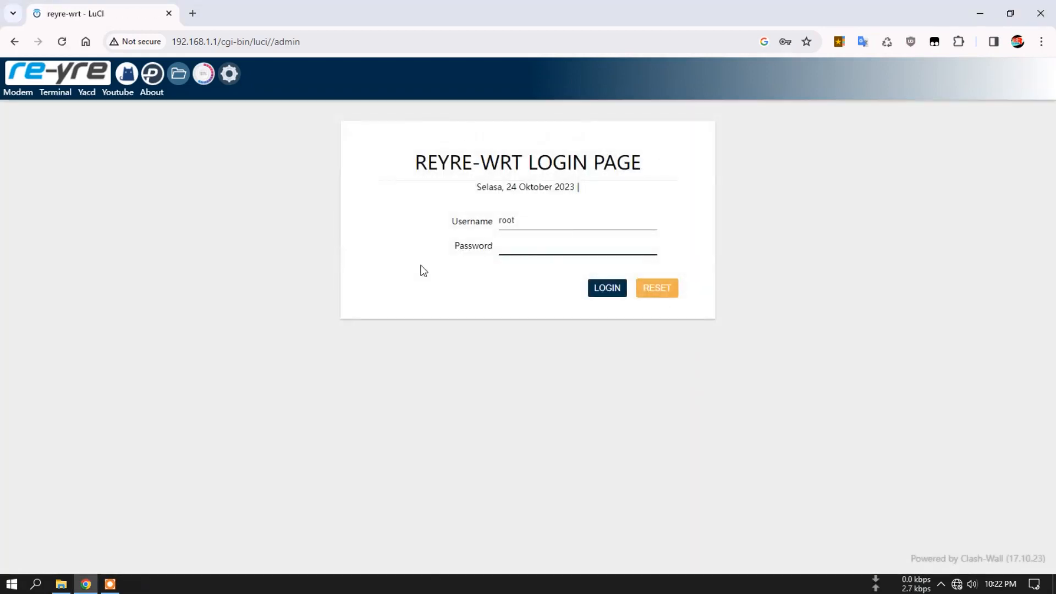
click(542, 250)
click(605, 283)
click(613, 293)
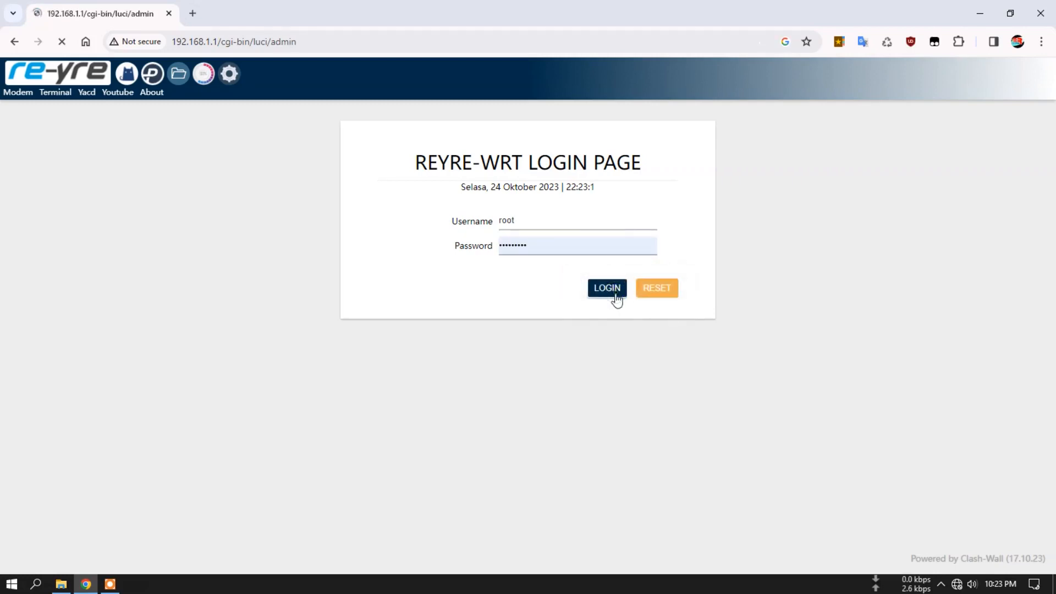
Step: Examine the disks, Btrfs volumes and mount points in Disk Manager
click(128, 302)
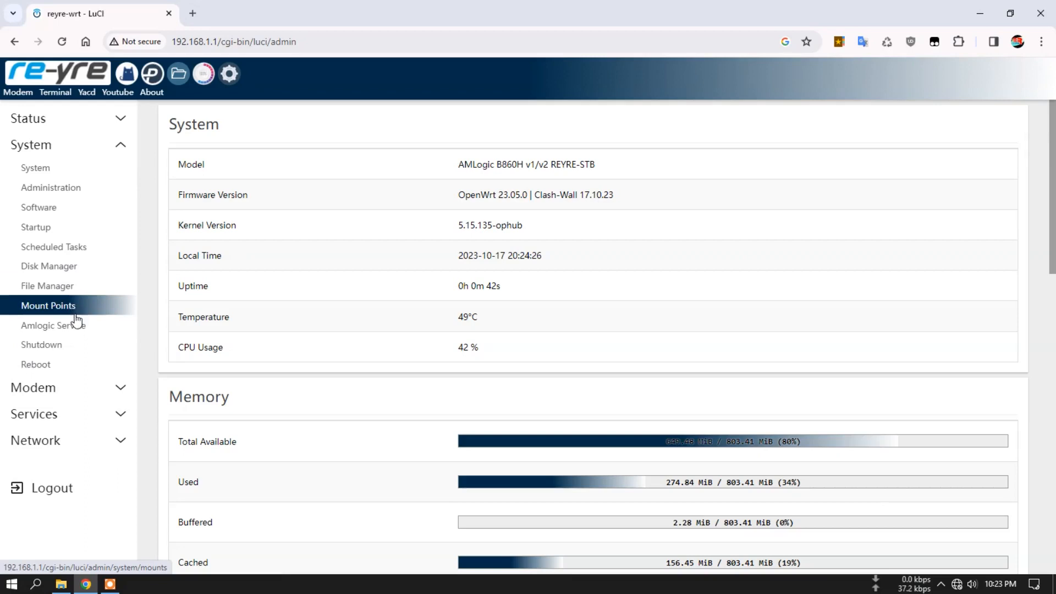
click(57, 268)
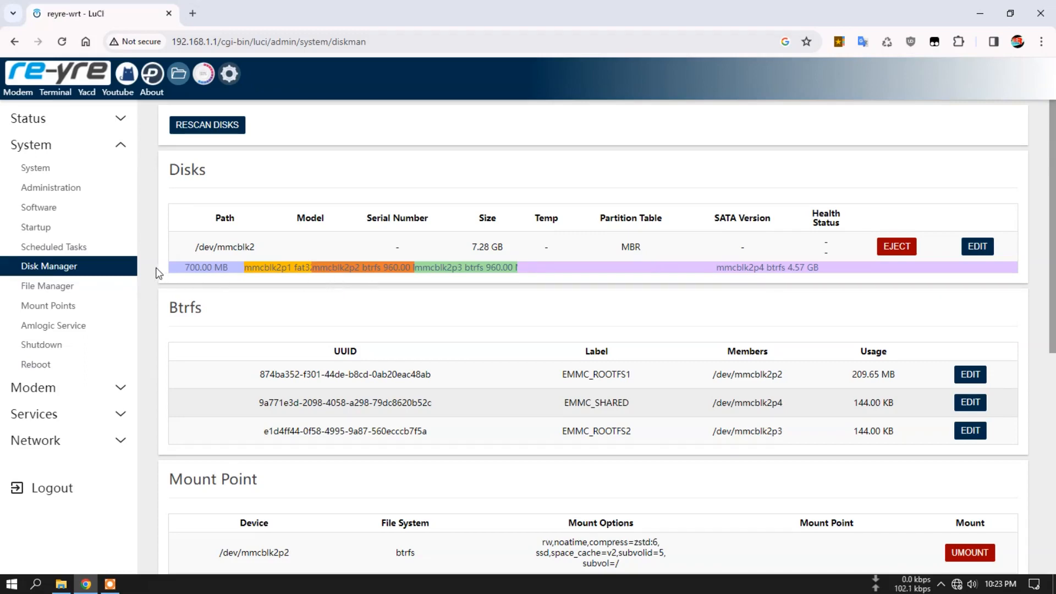
scroll(153, 271, down, 3)
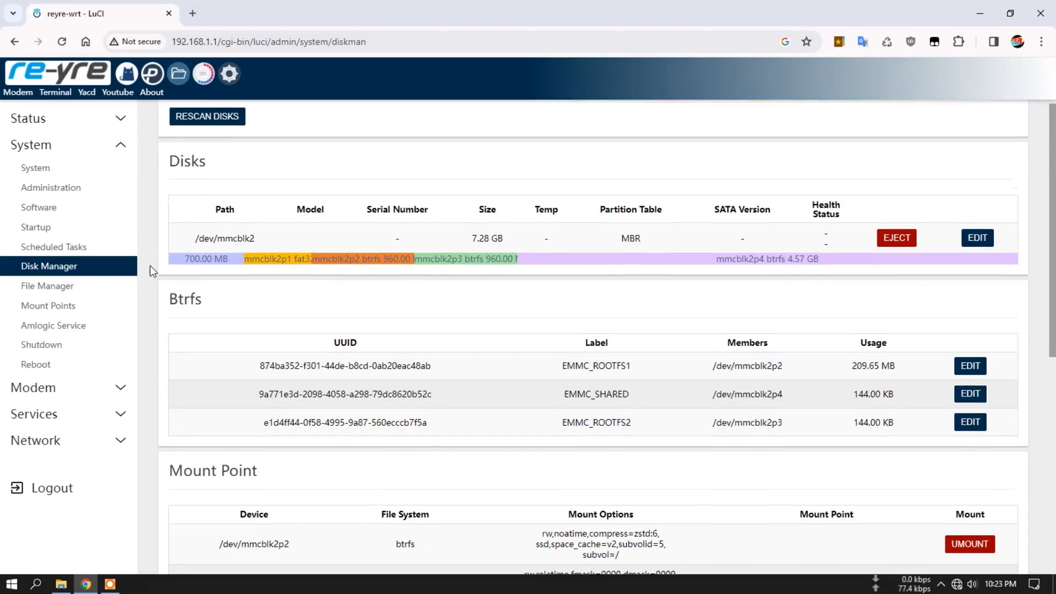
scroll(153, 271, up, 3)
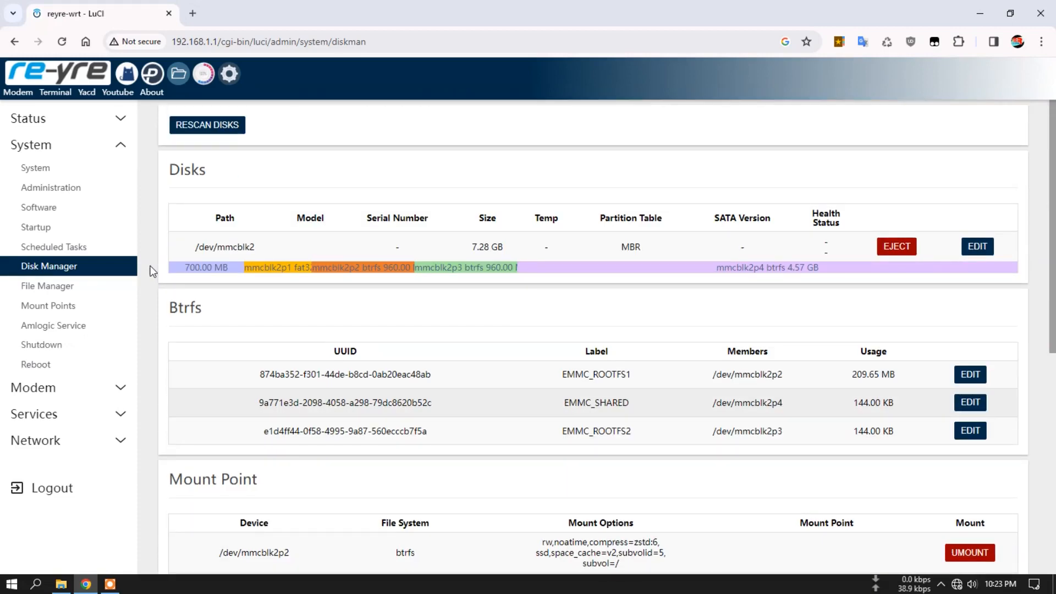
scroll(153, 271, down, 5)
scroll(153, 271, up, 5)
Step: Open the router's File Manager and read the error message on its page
click(178, 73)
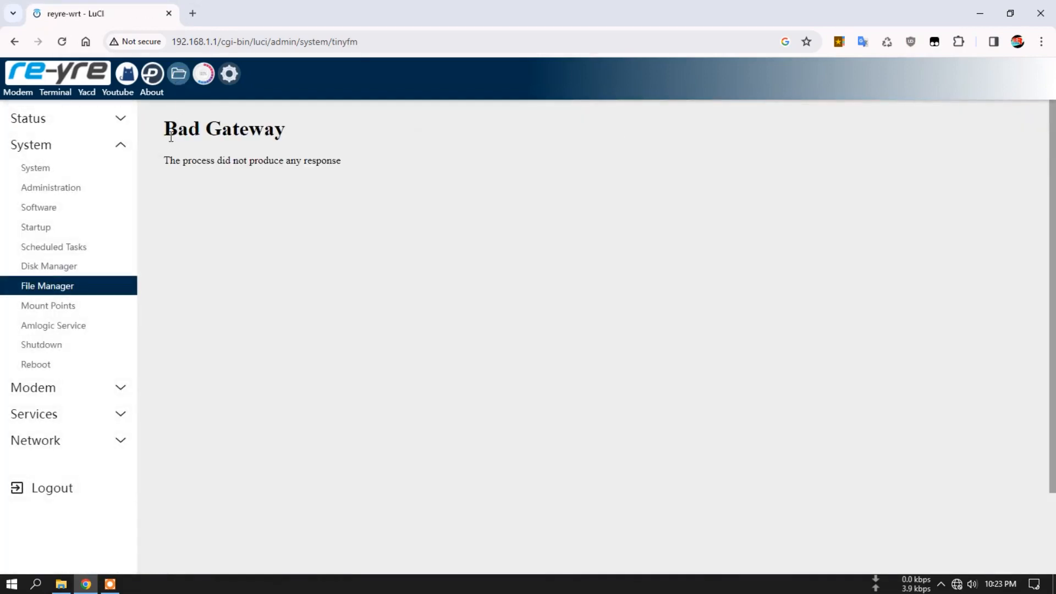
drag(163, 129, 285, 129)
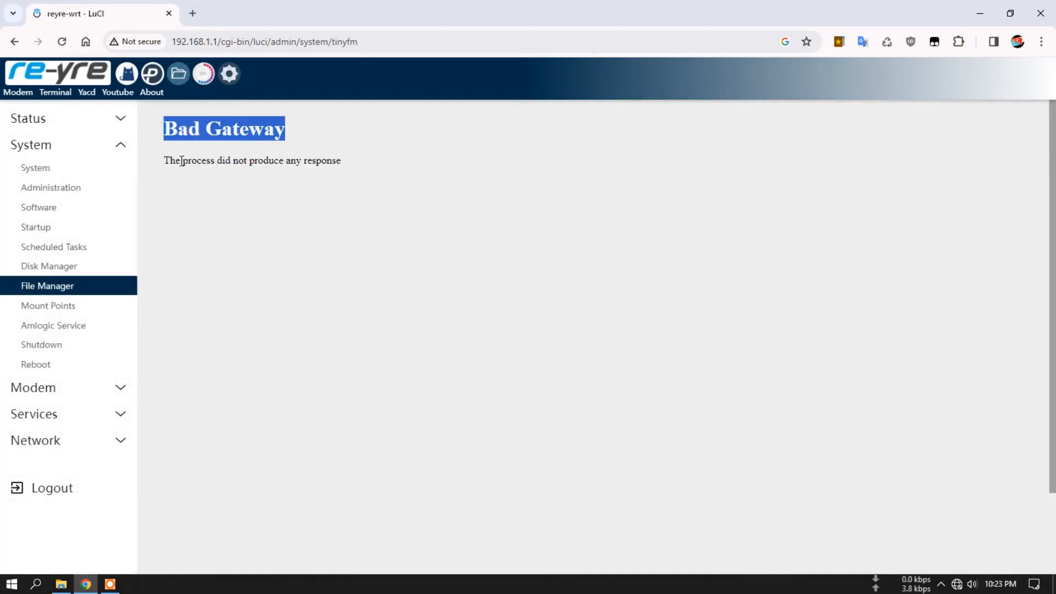
drag(163, 160, 340, 160)
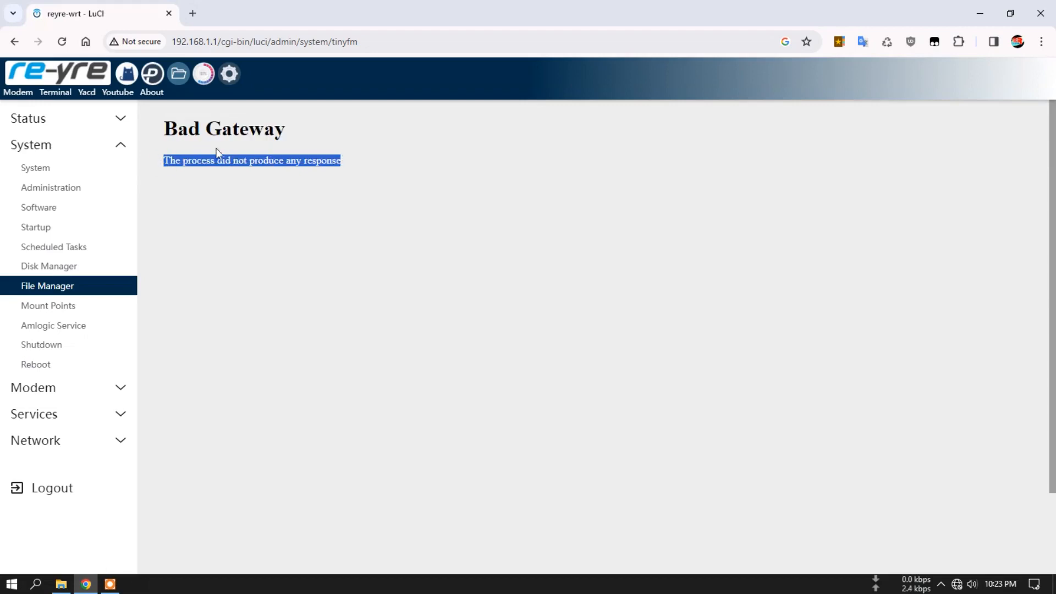
click(217, 145)
drag(167, 128, 342, 158)
click(336, 142)
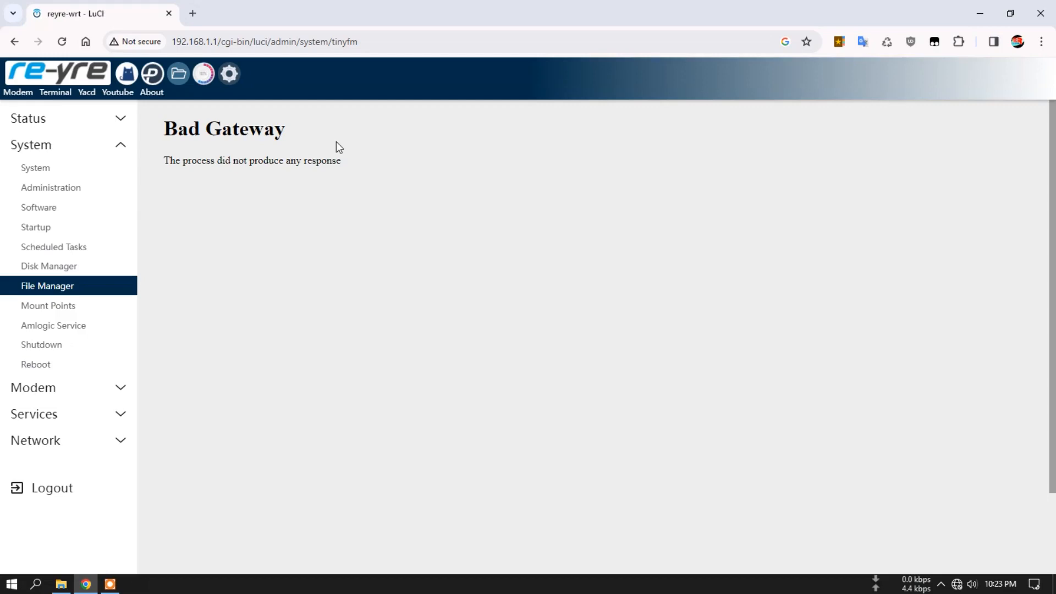
Step: Copy the Bad Gateway error text from the File Manager page
drag(162, 125, 304, 161)
right_click(236, 132)
click(270, 146)
Step: Switch to File Explorer and look through the files in the Downloads folder
click(61, 584)
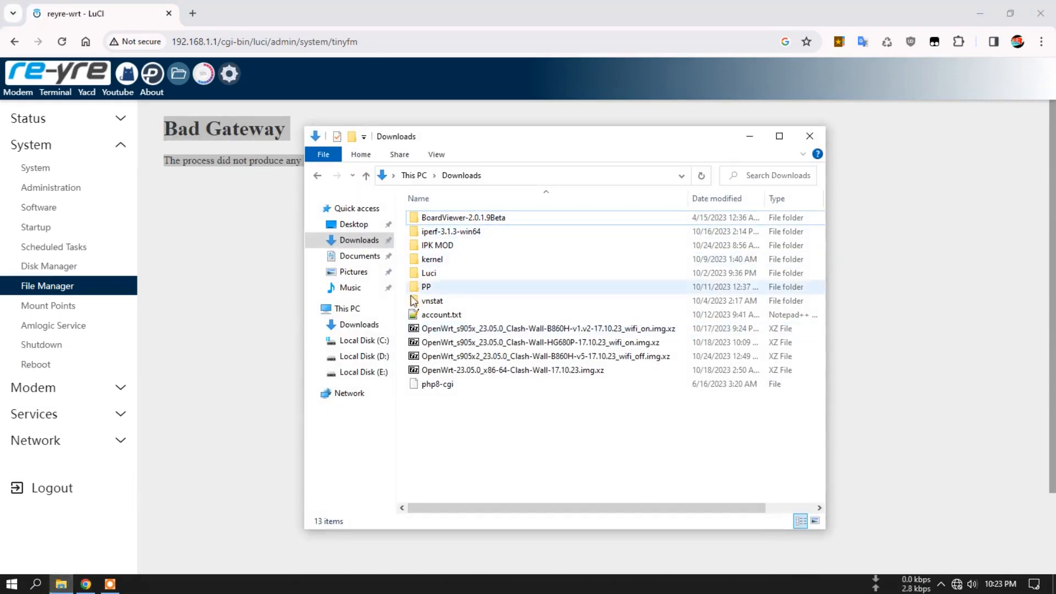
click(434, 314)
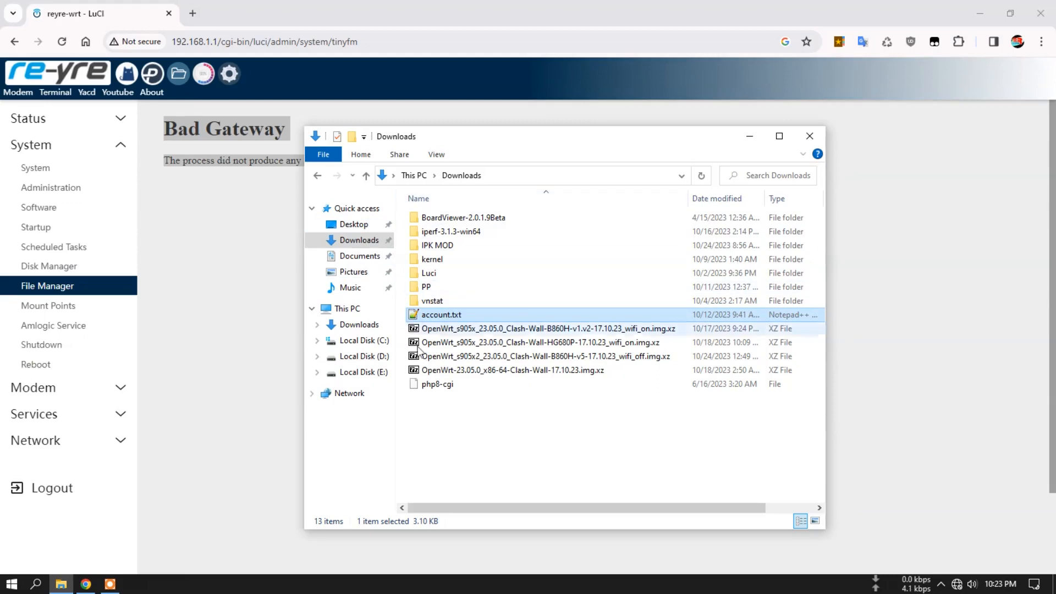
click(432, 421)
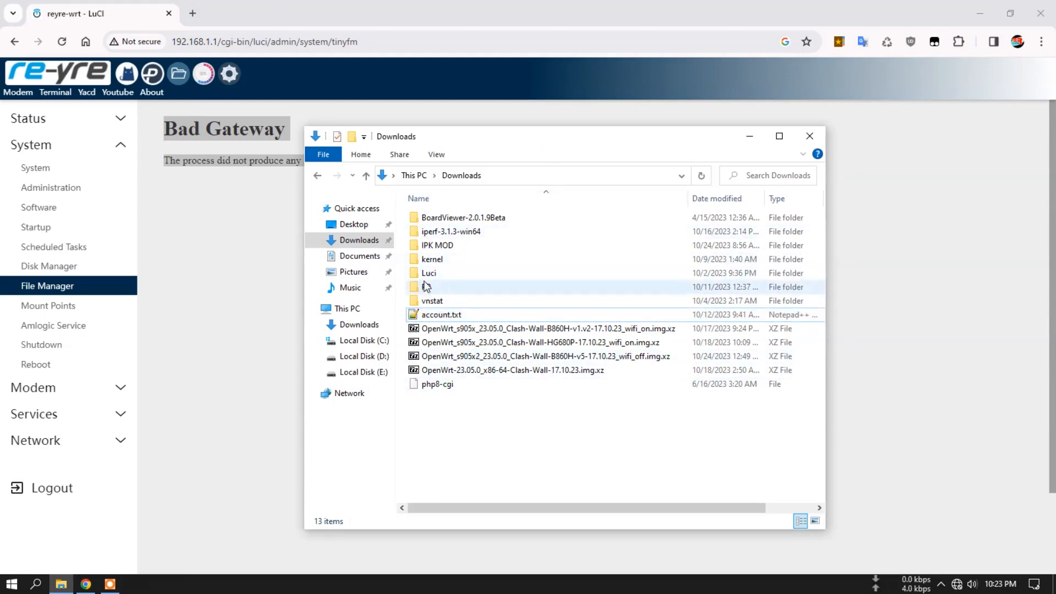
Step: Return to the browser, copy the selected error text again and clear the selection
right_click(218, 135)
click(276, 143)
click(279, 214)
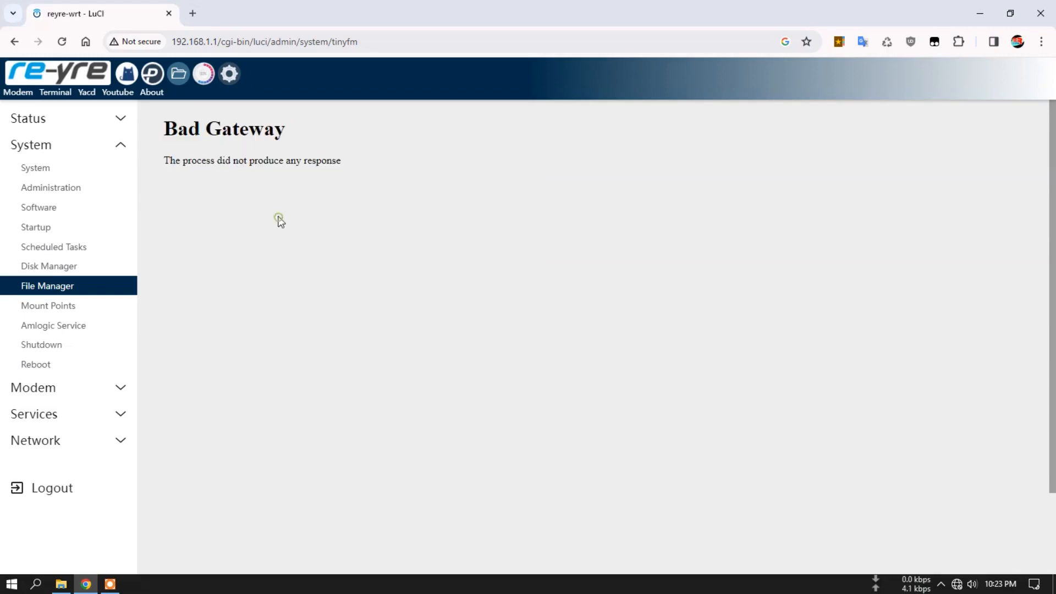
Step: Highlight the full error message once more and reload the router's File Manager page
drag(166, 128, 347, 150)
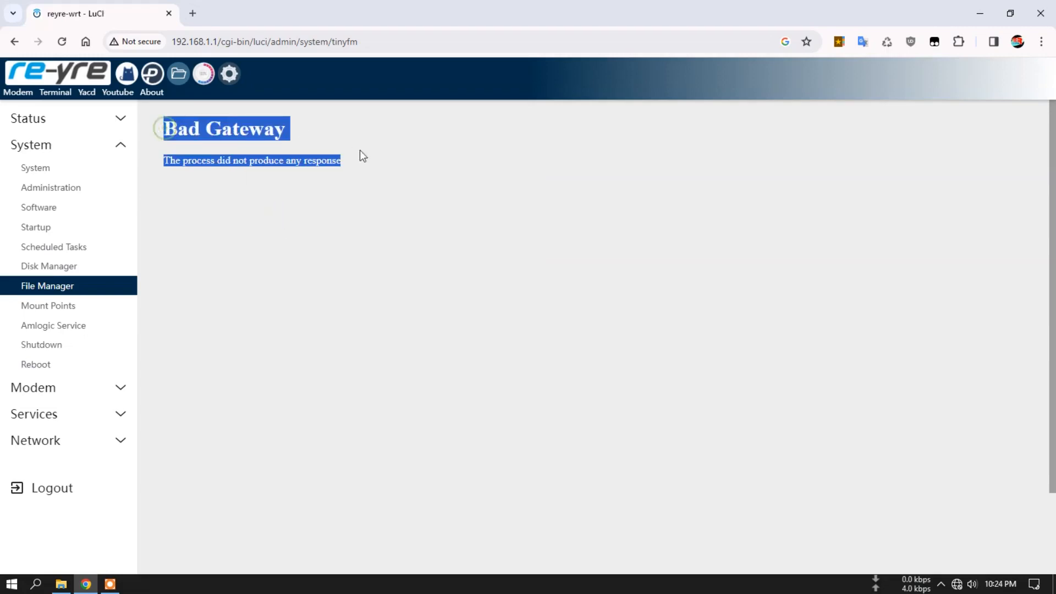
click(357, 178)
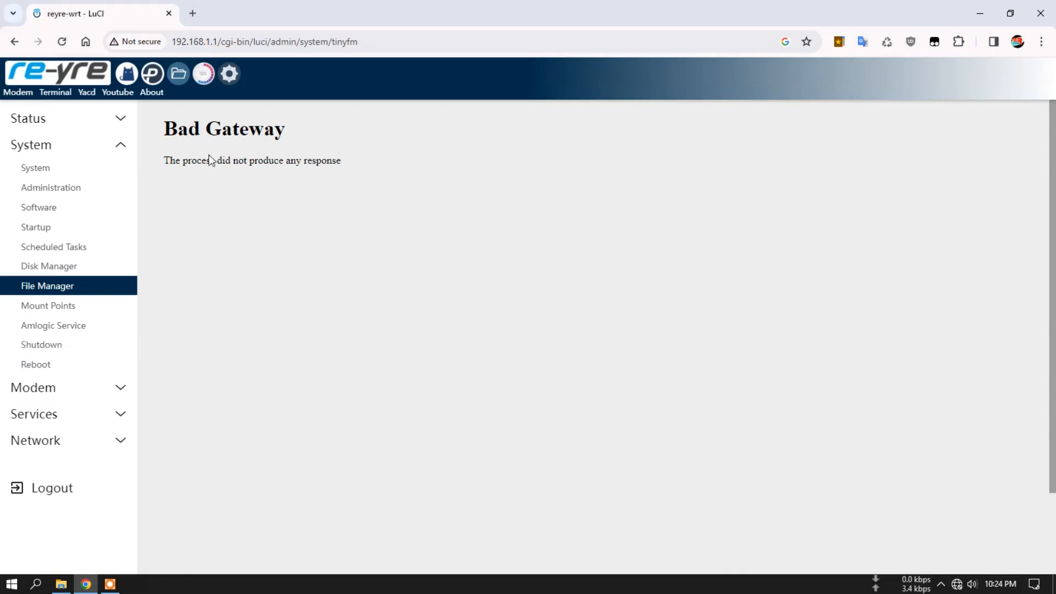
click(180, 78)
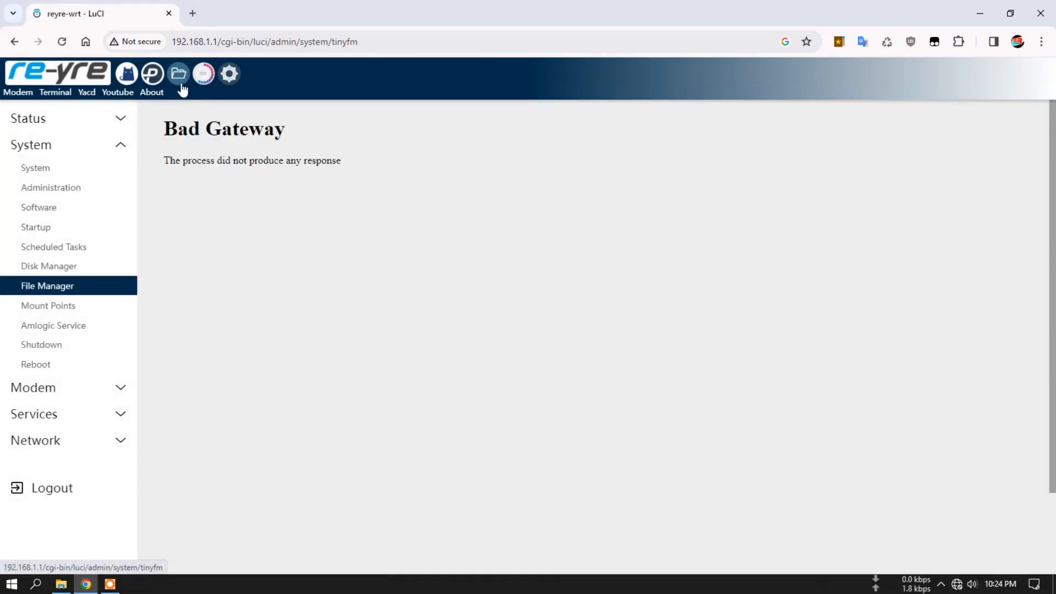
click(12, 585)
scroll(104, 429, down, 7)
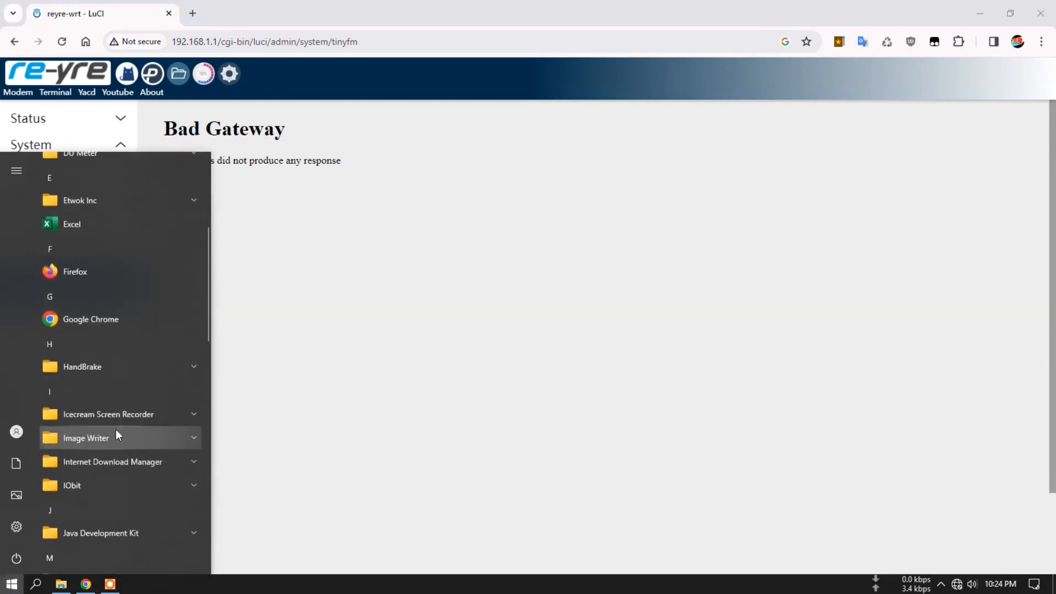
scroll(129, 404, down, 7)
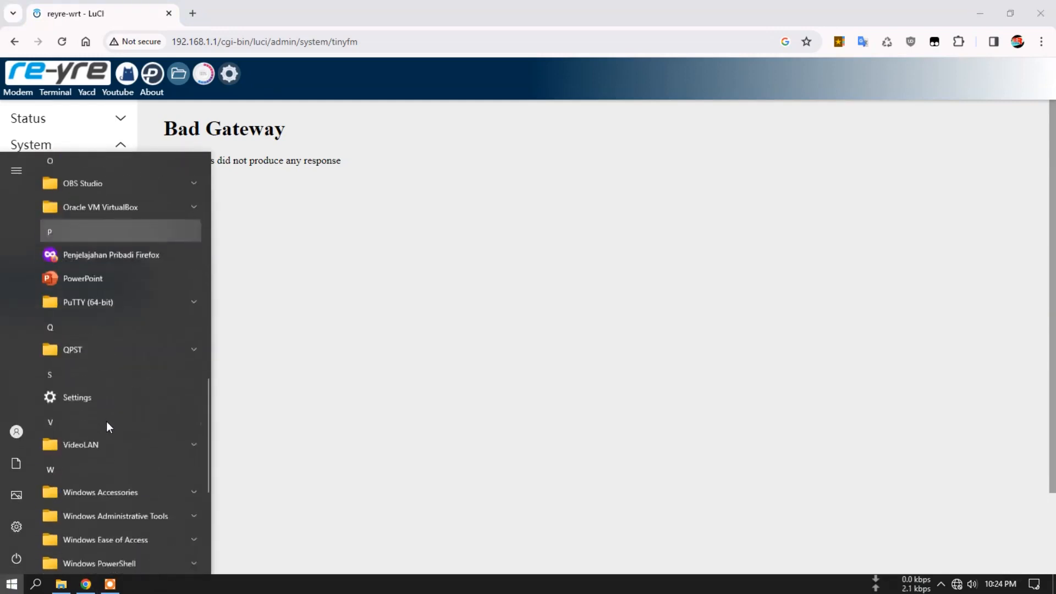
scroll(107, 416, down, 3)
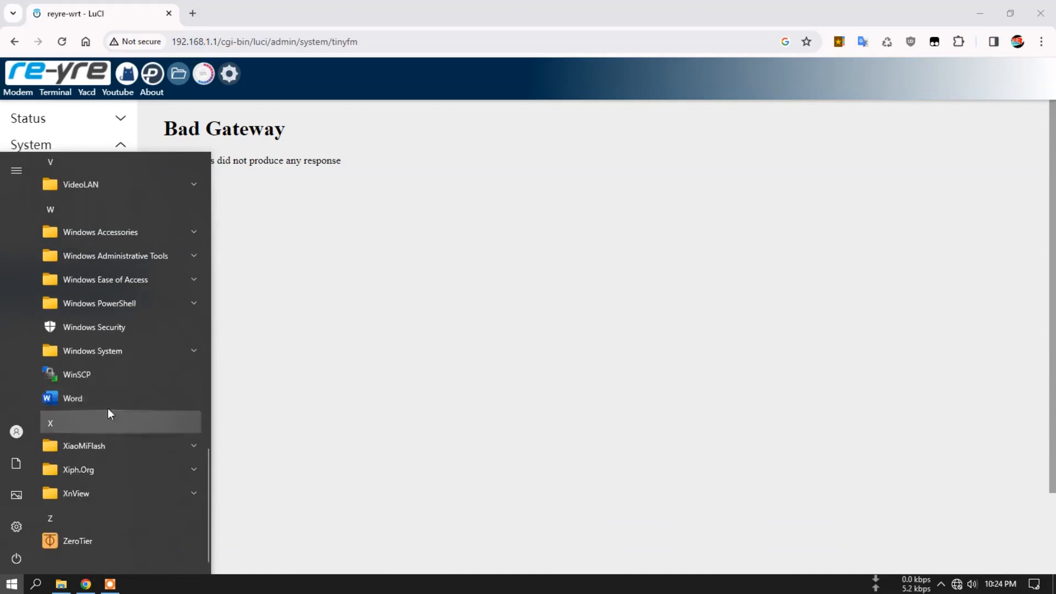
click(112, 378)
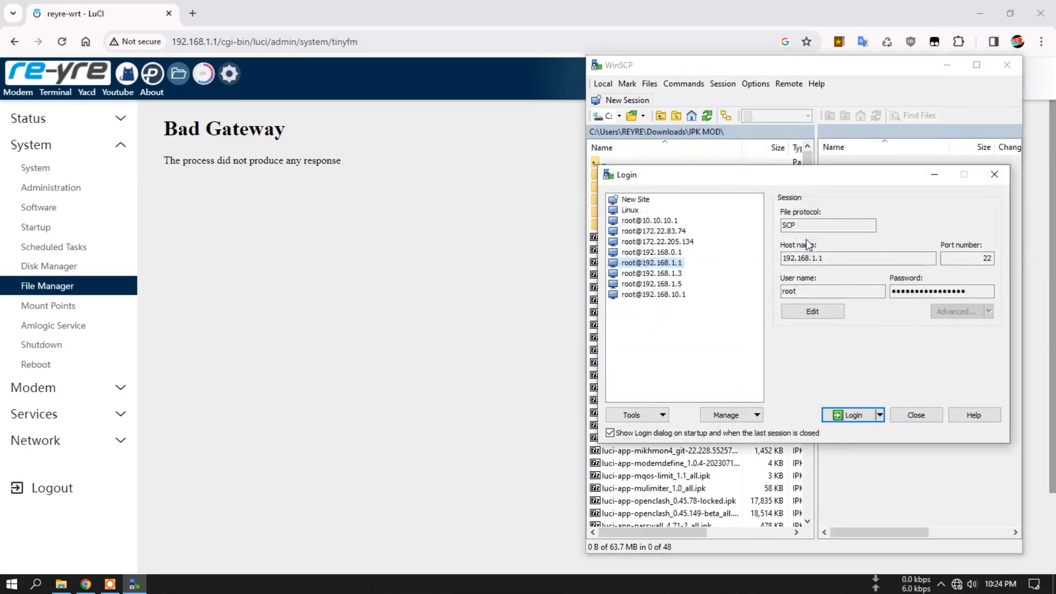
click(851, 415)
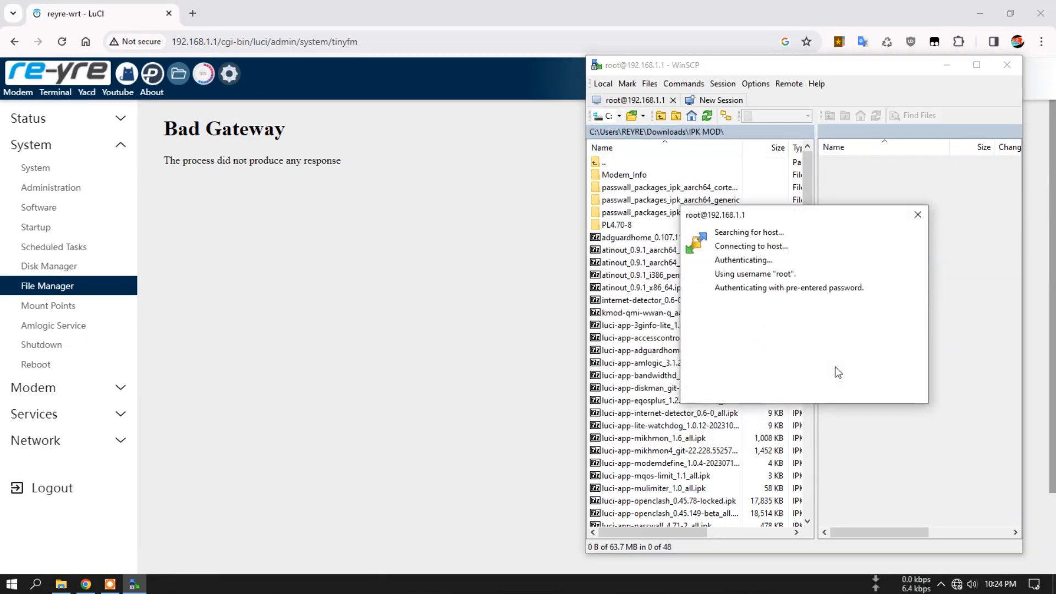
Step: Show the local Downloads folder, open the router's /usr/bin directory and select the php8-cgi file there
click(660, 116)
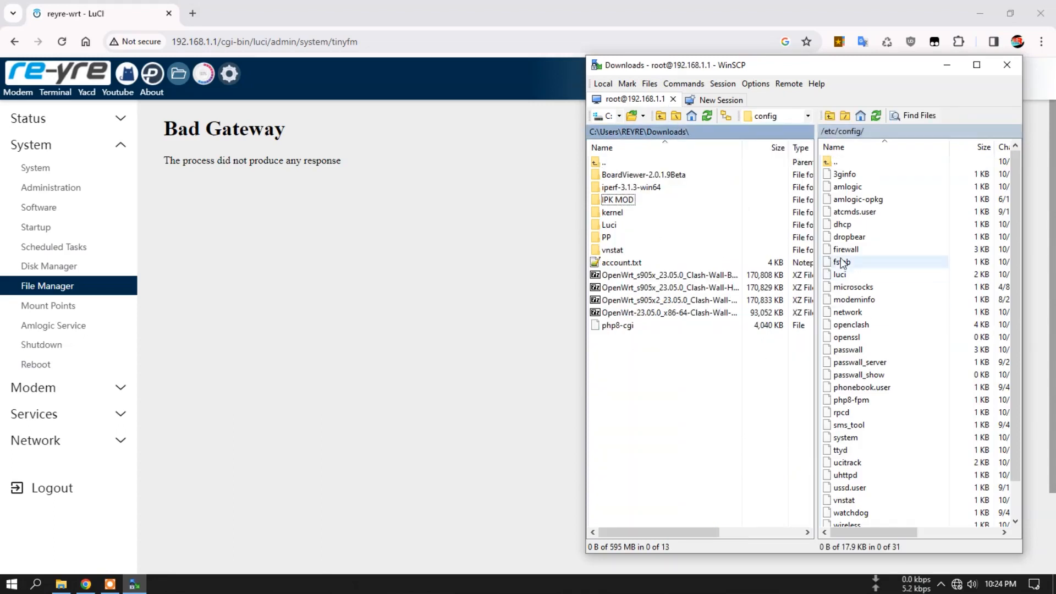
click(845, 116)
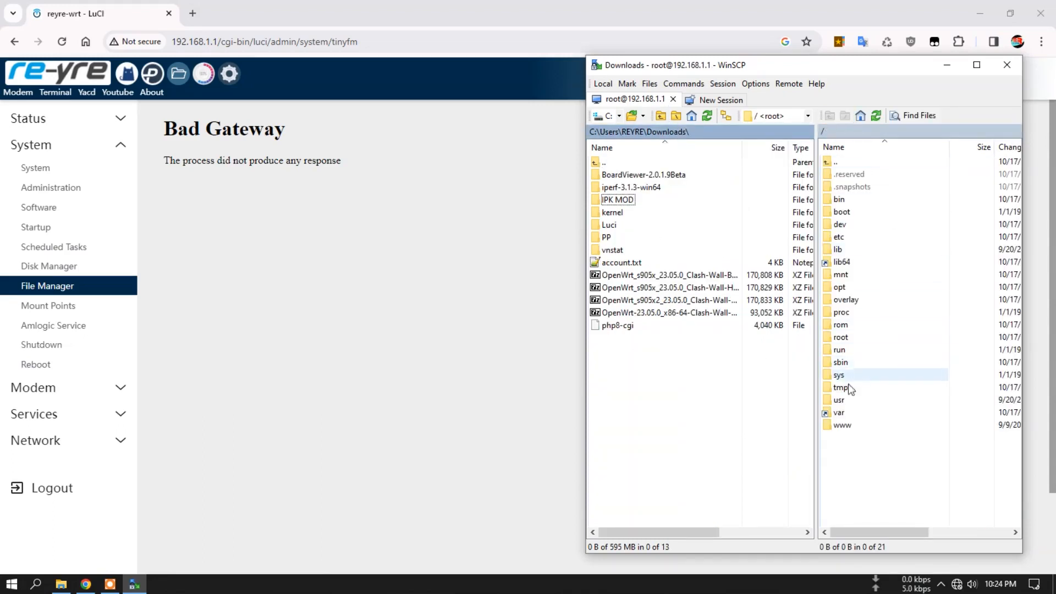
double_click(839, 400)
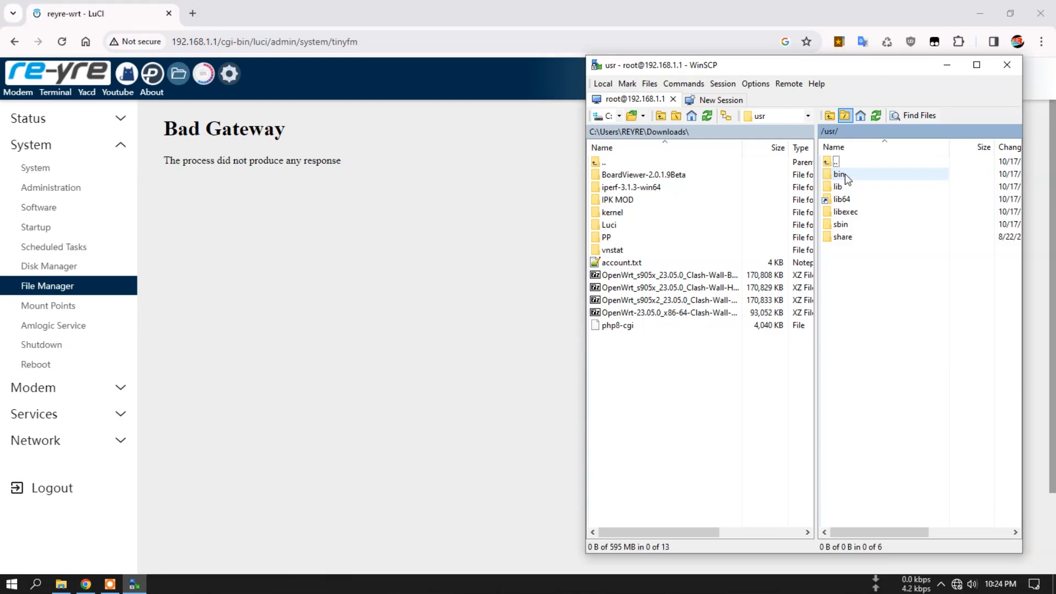
double_click(842, 174)
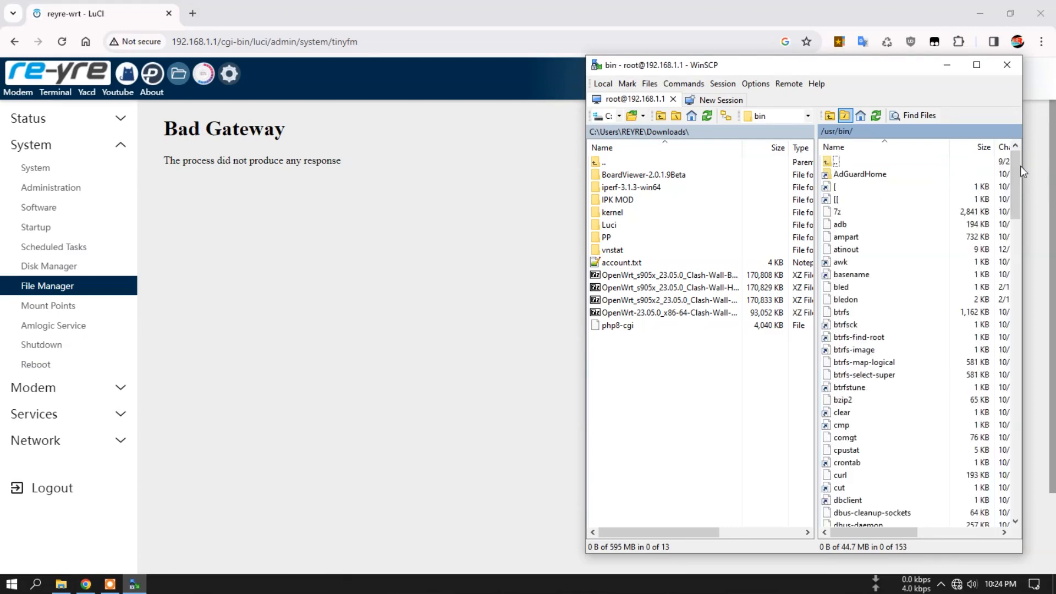
drag(1018, 164, 1019, 398)
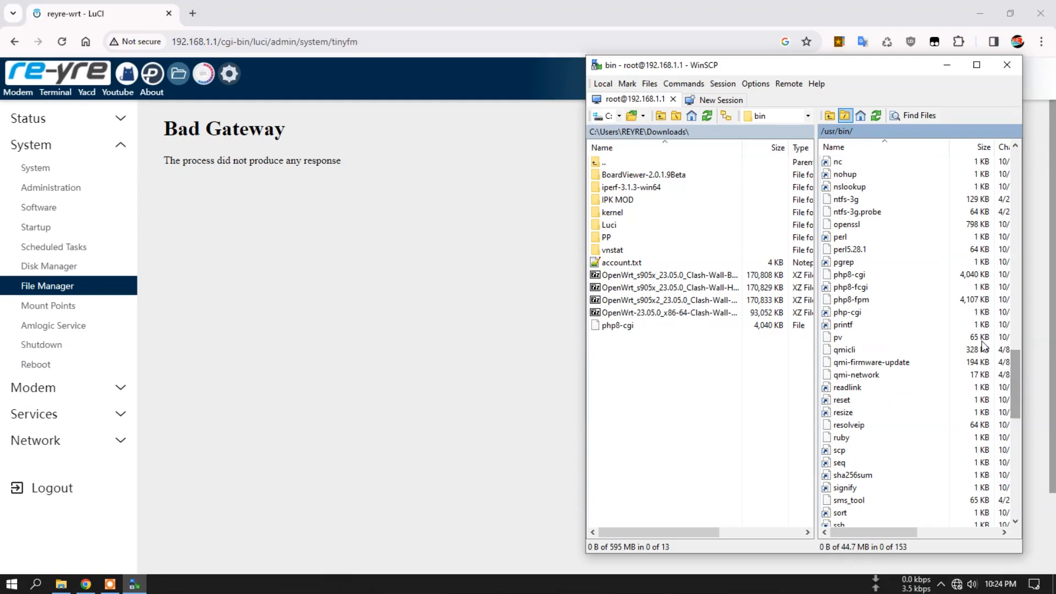
click(858, 277)
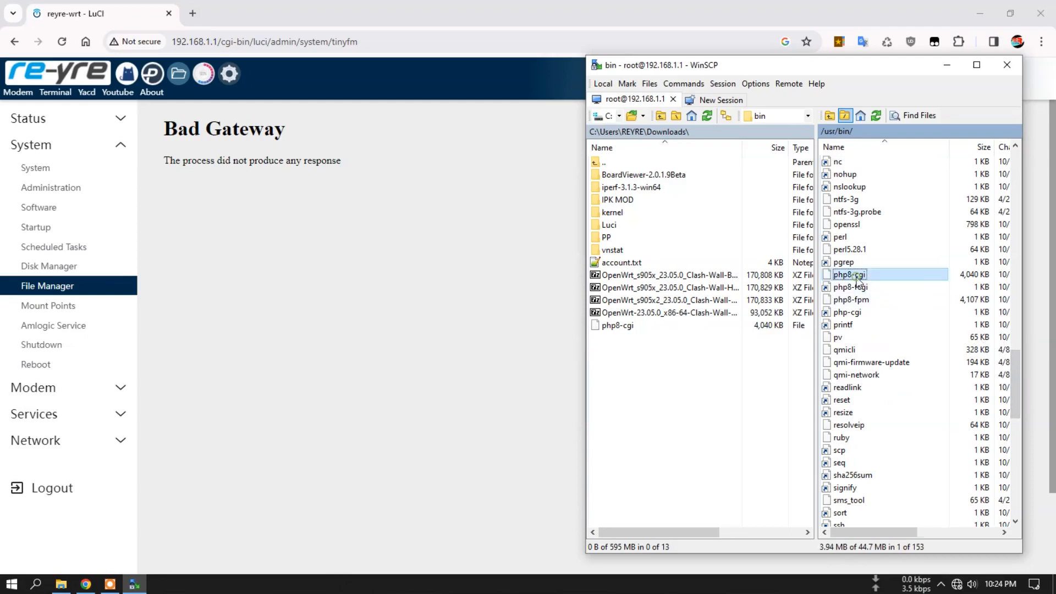
Step: Check the local php8-cgi file in WinSCP and in File Explorer's Downloads folder, and return to WinSCP
click(622, 328)
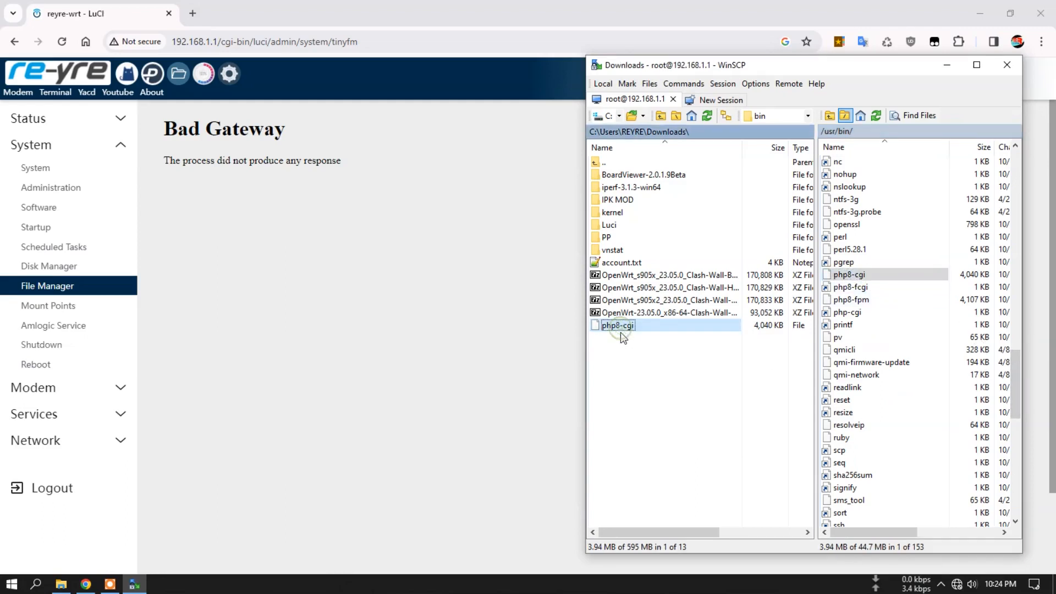
click(651, 396)
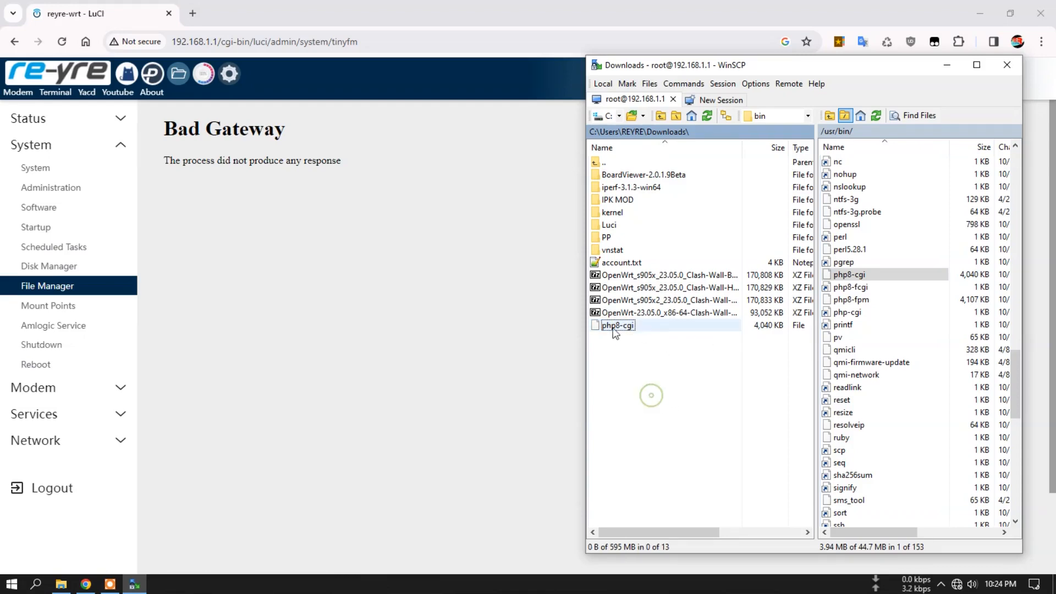
click(71, 585)
click(441, 385)
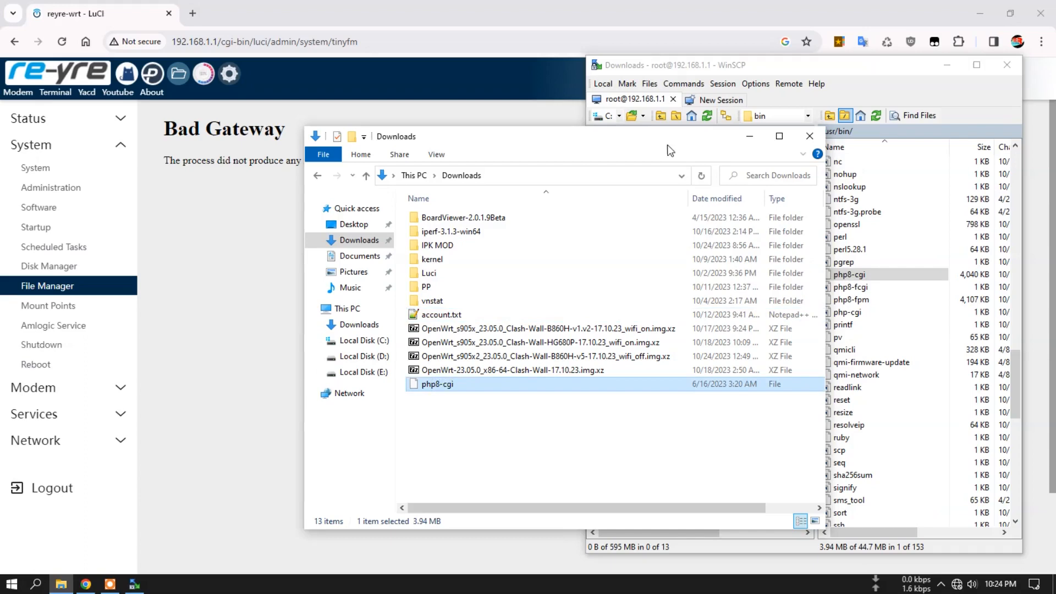
drag(667, 145, 585, 157)
click(665, 150)
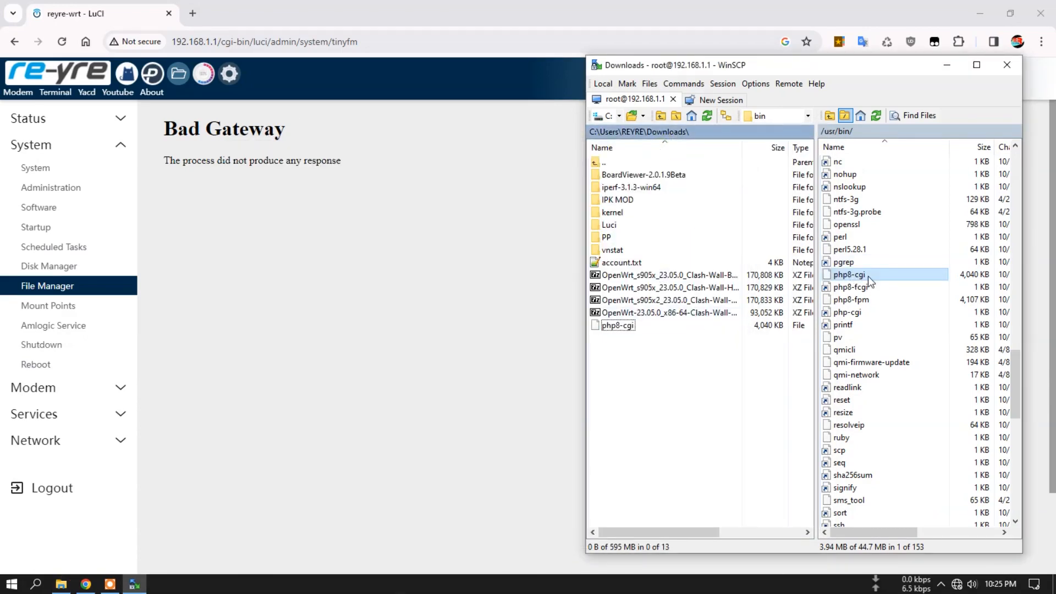
Step: Transfer php8-cgi from Downloads to the router's /usr/bin, then reload the File Manager page in the browser and look through the listing
drag(616, 328, 920, 327)
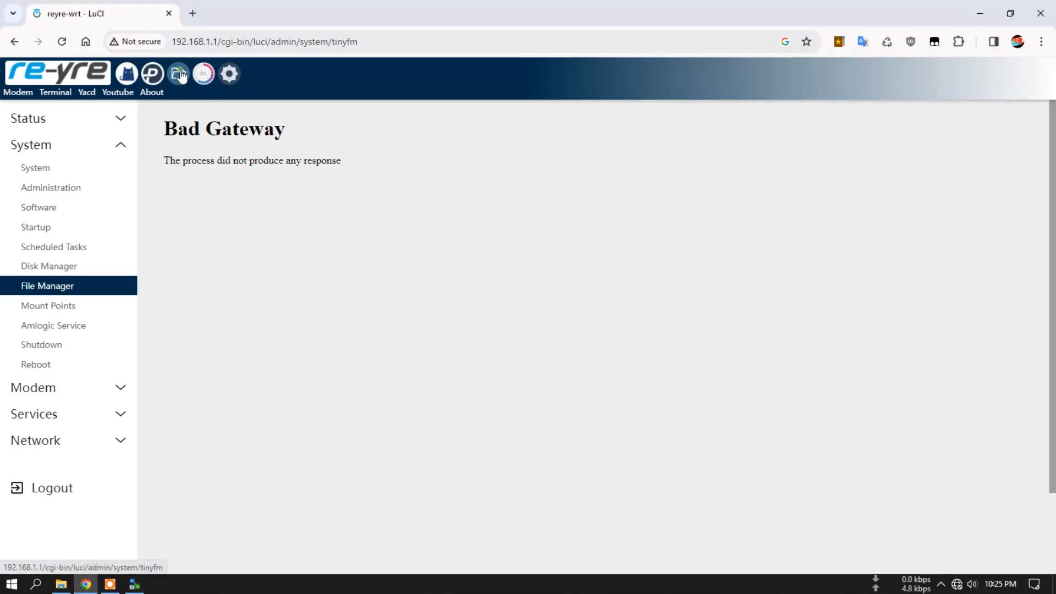
click(181, 75)
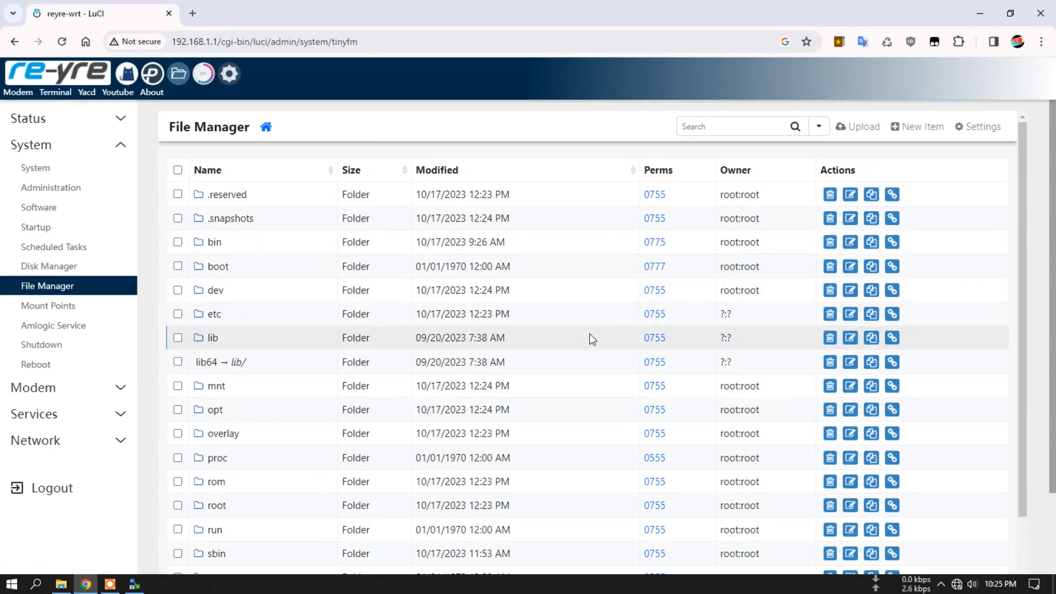
scroll(590, 333, down, 3)
scroll(589, 334, up, 3)
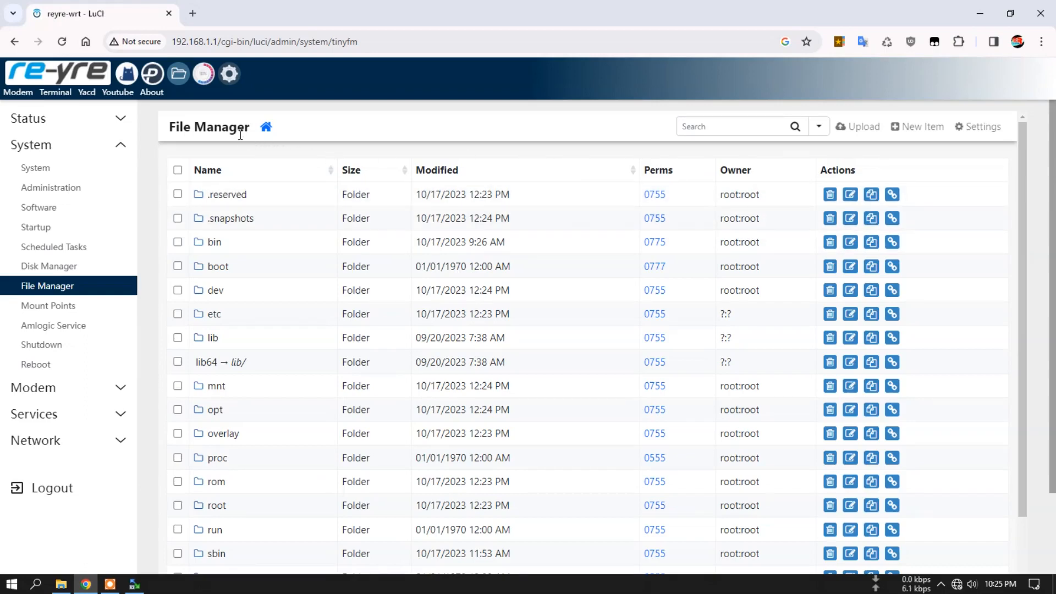
Step: View the Pass Wall page and open OpenClash's Config Editor to check its embedded file manager
click(152, 73)
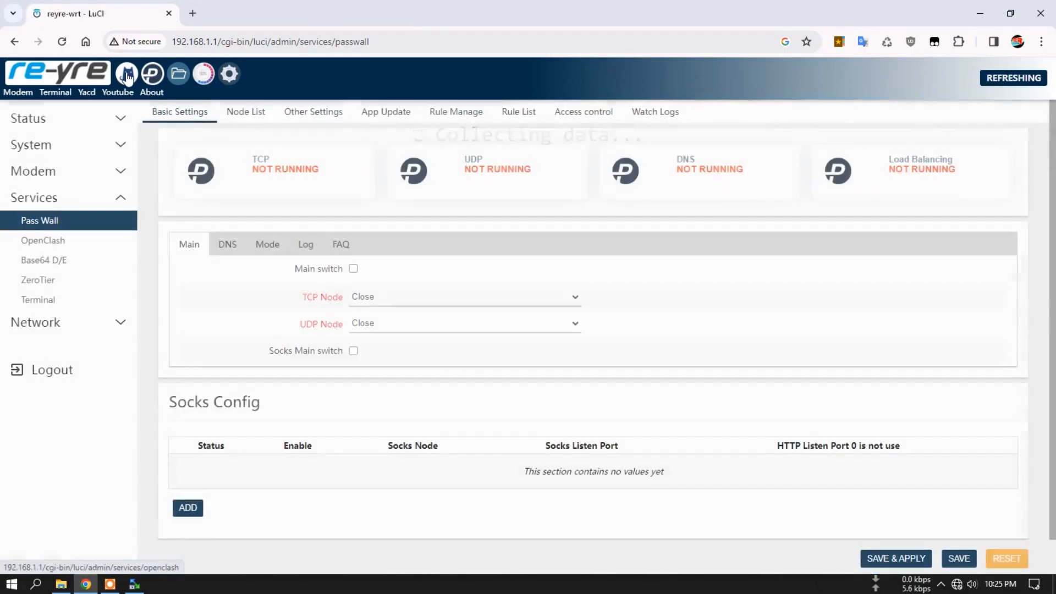
click(127, 75)
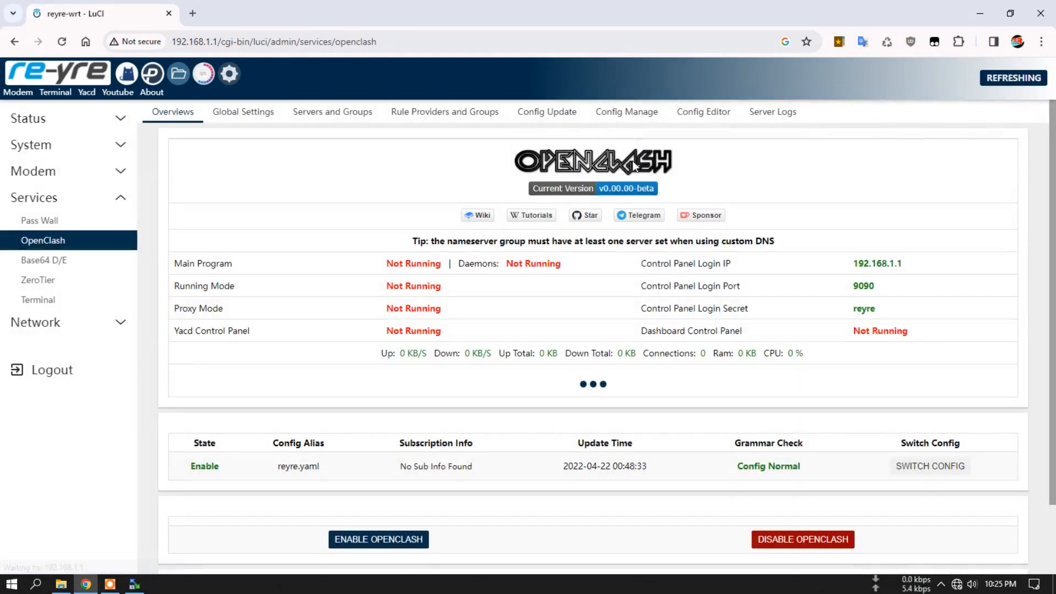
click(700, 116)
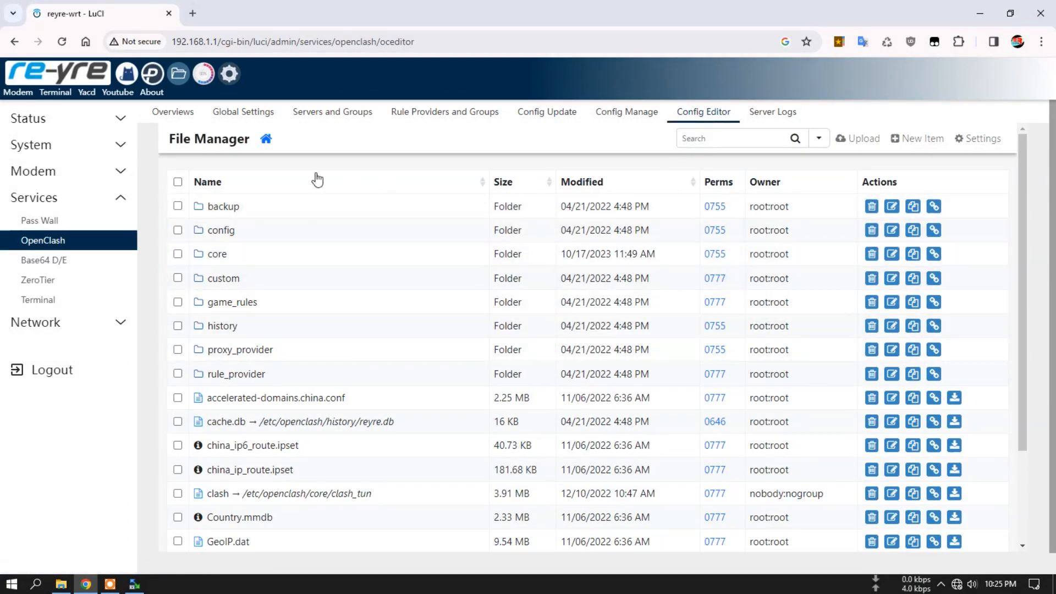
Step: Return to the system File Manager, check the mnt folder and its upload page, and go back to the top-level directory
click(180, 77)
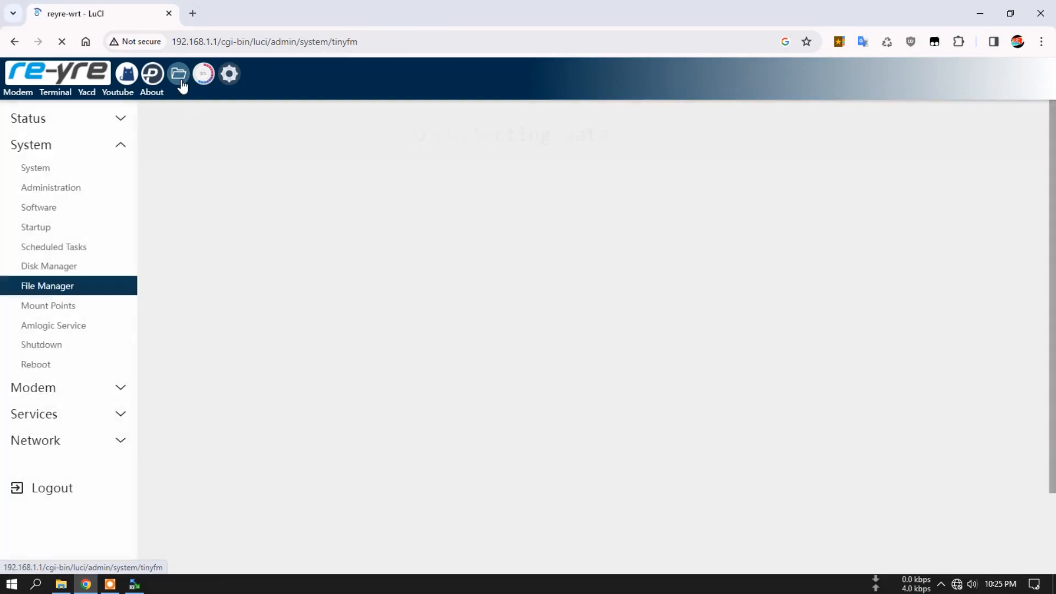
scroll(462, 374, down, 2)
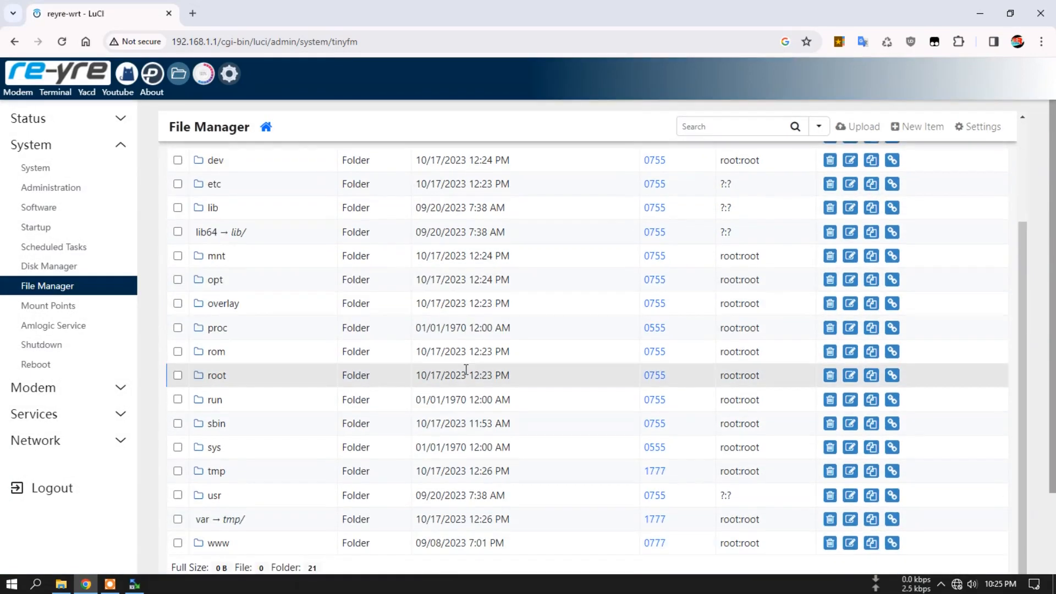
scroll(466, 370, up, 2)
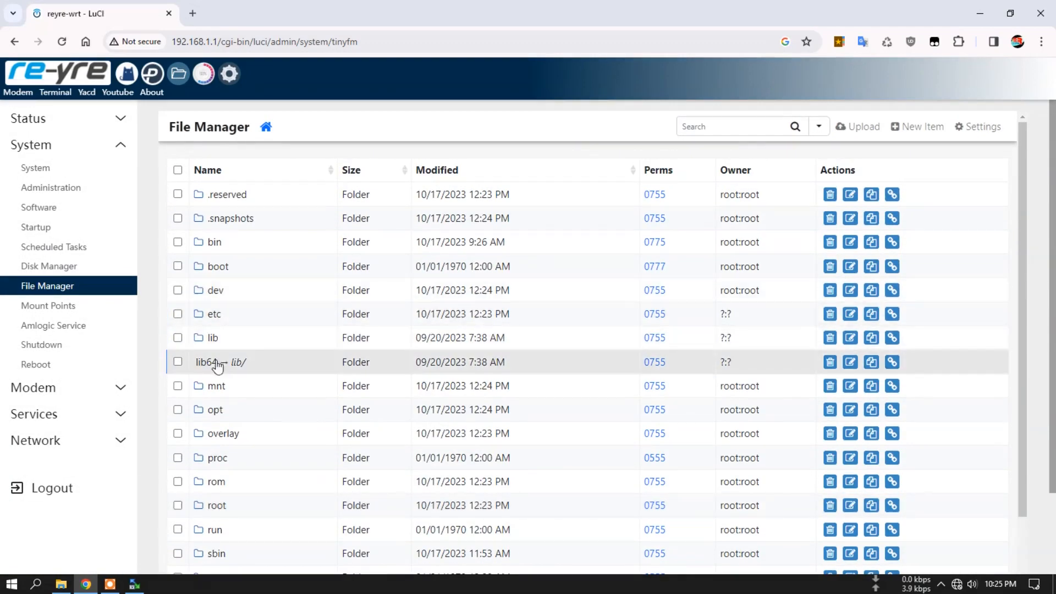
click(215, 386)
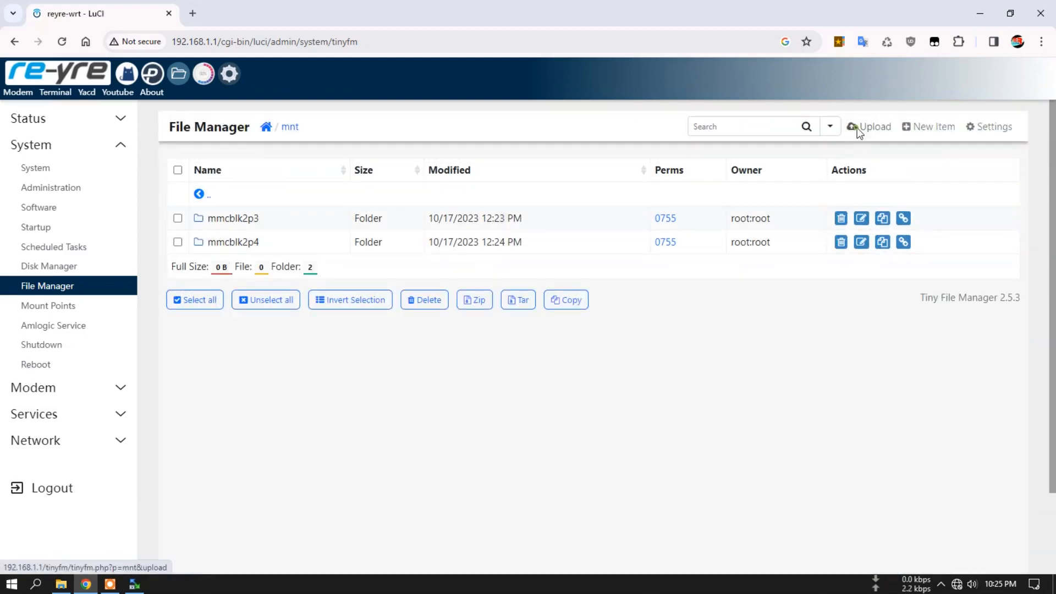
click(859, 133)
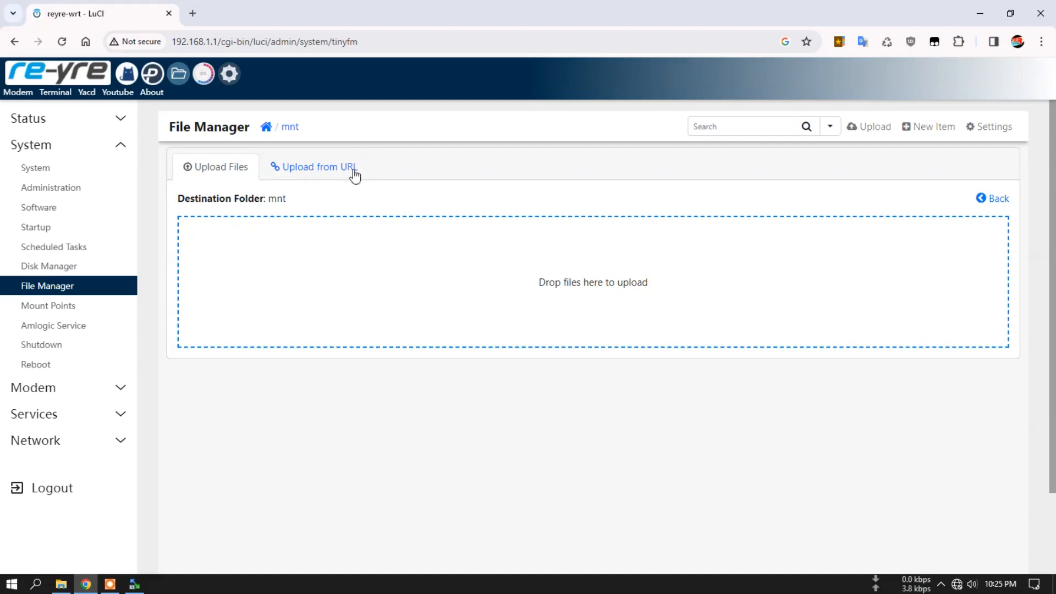
click(268, 128)
Step: Open the /root folder in File Manager and delete BackupOldBootloader.img
scroll(282, 412, down, 2)
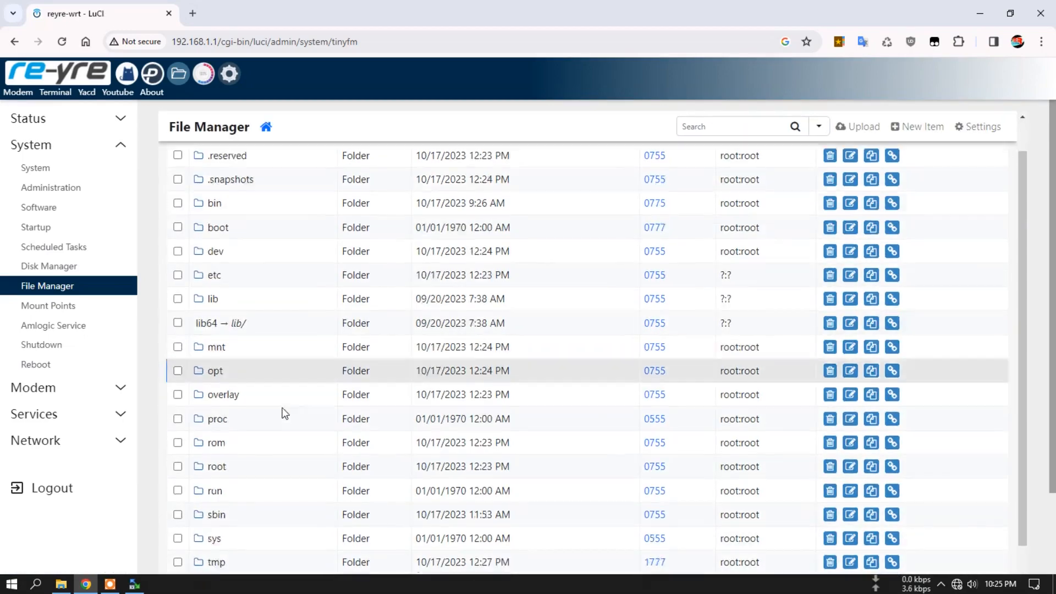
click(217, 375)
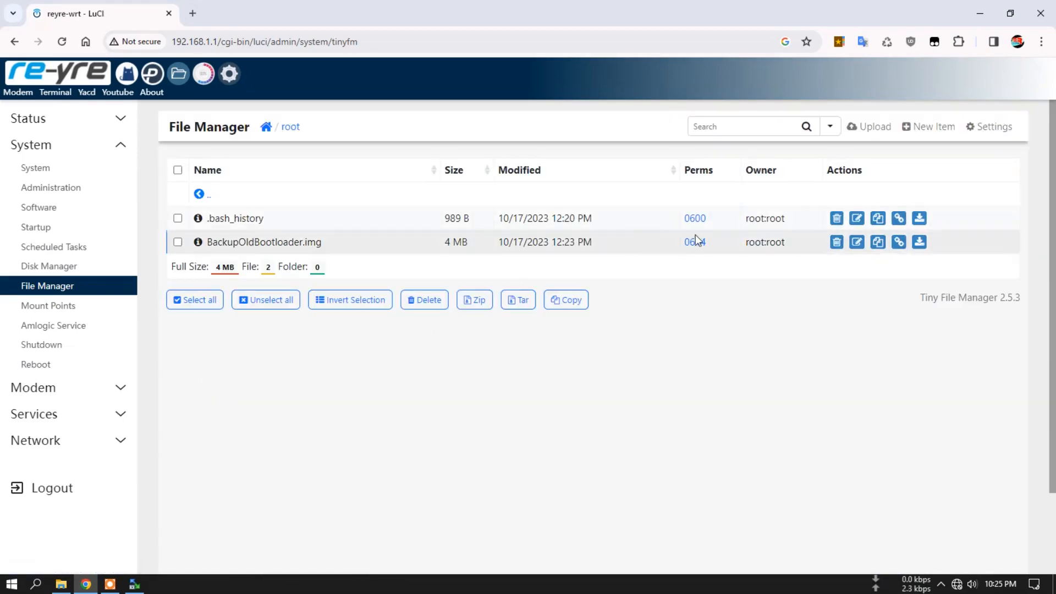
click(177, 242)
click(836, 246)
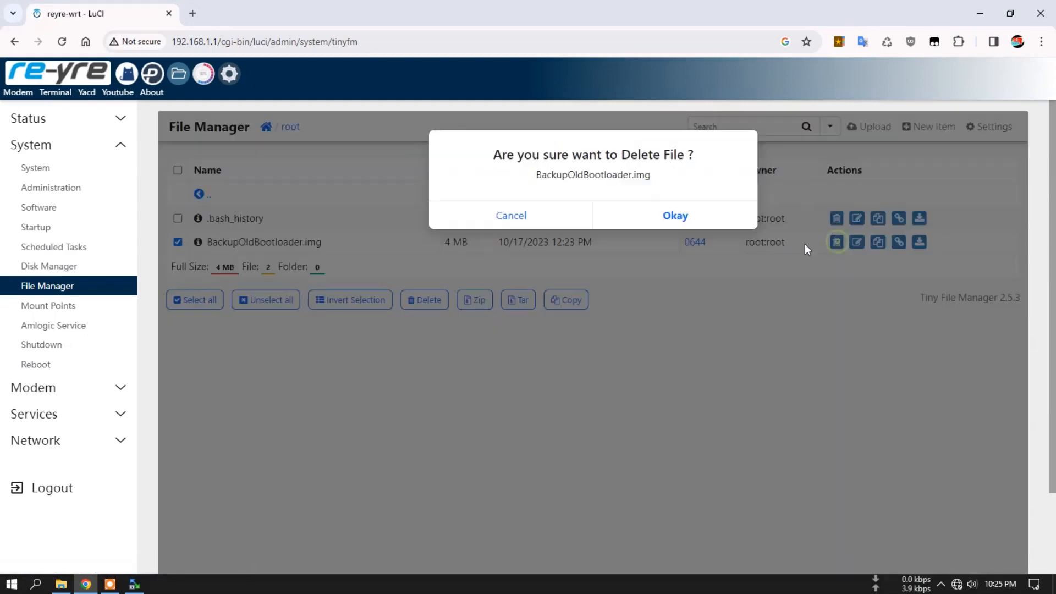
click(673, 216)
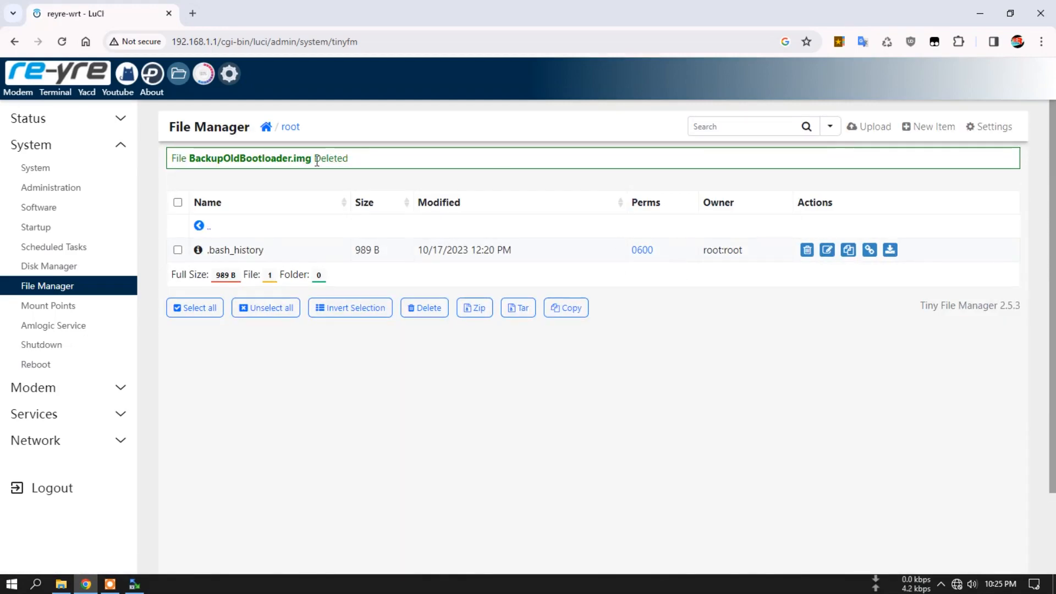
Step: Upload php8-cgi from Downloads to the /root folder and return to its file list
click(857, 139)
click(581, 285)
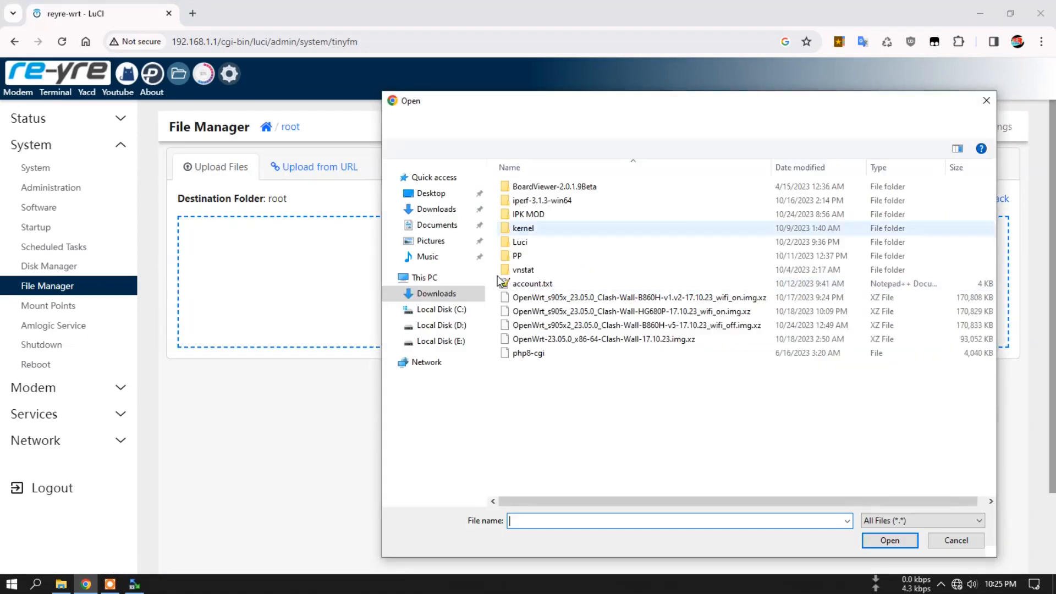
double_click(529, 353)
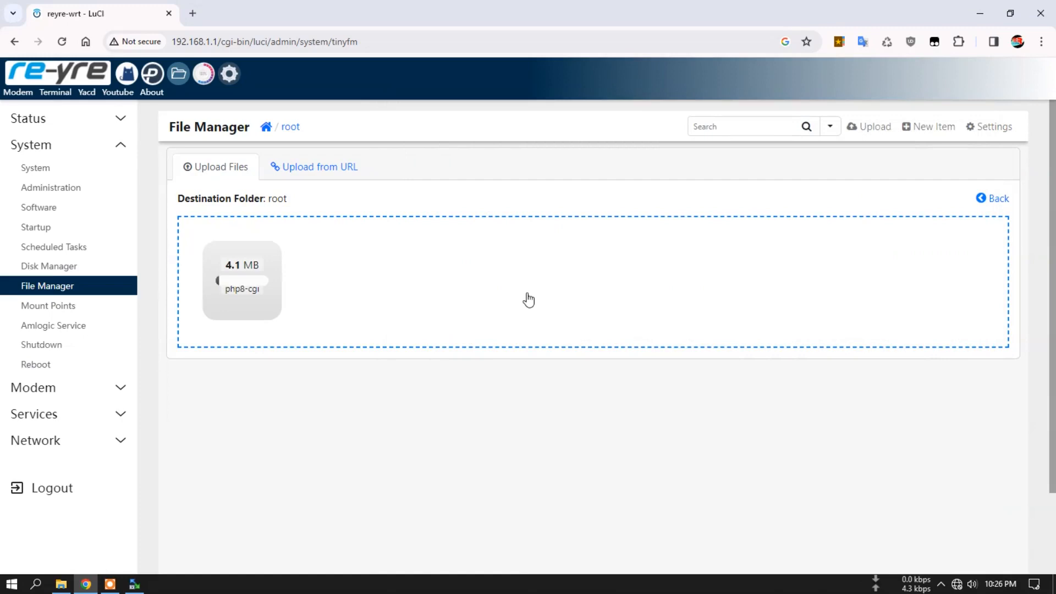
click(290, 127)
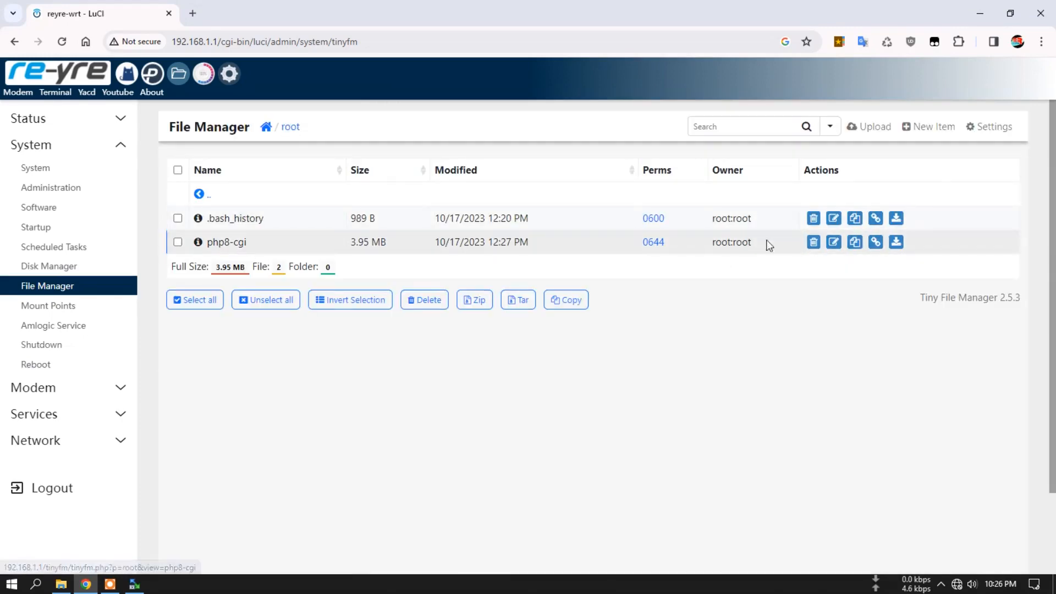
Step: Delete the uploaded php8-cgi from the /root folder and select all remaining items
click(813, 242)
click(675, 217)
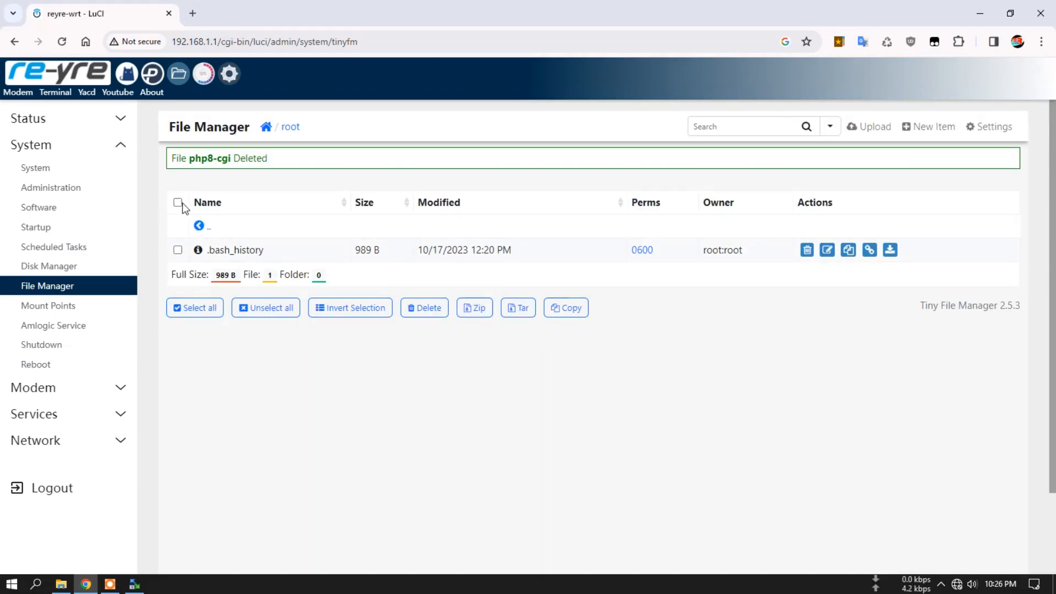
click(178, 203)
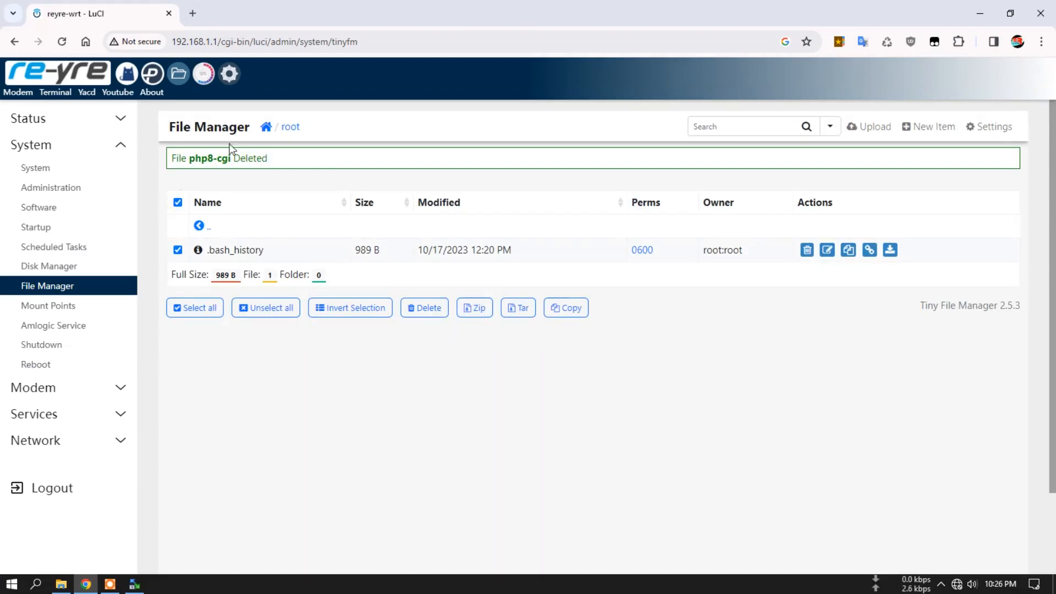
Step: Reload File Manager at its top-level directory and look over the folder list
click(179, 74)
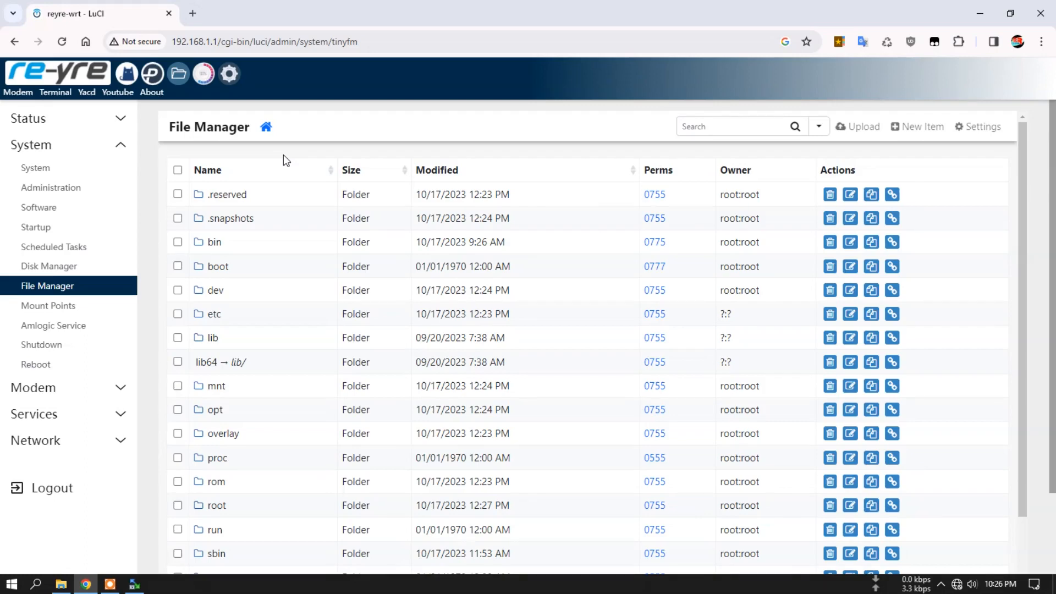
click(278, 155)
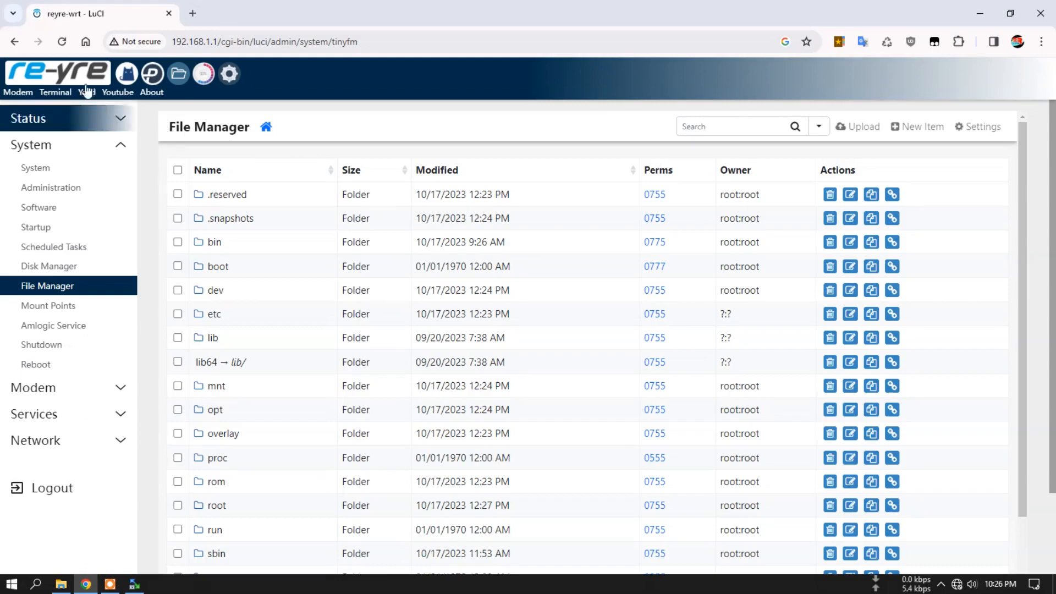
scroll(293, 266, down, 2)
scroll(293, 265, up, 2)
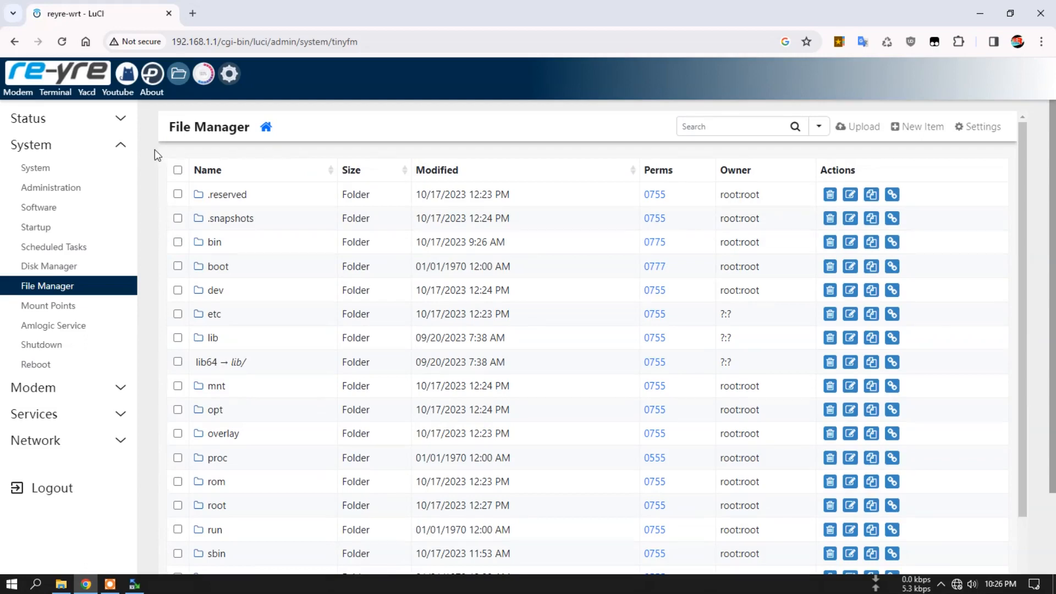
Step: Switch to File Explorer, check the php8-cgi file in the Downloads folder, and return to the browser
click(61, 584)
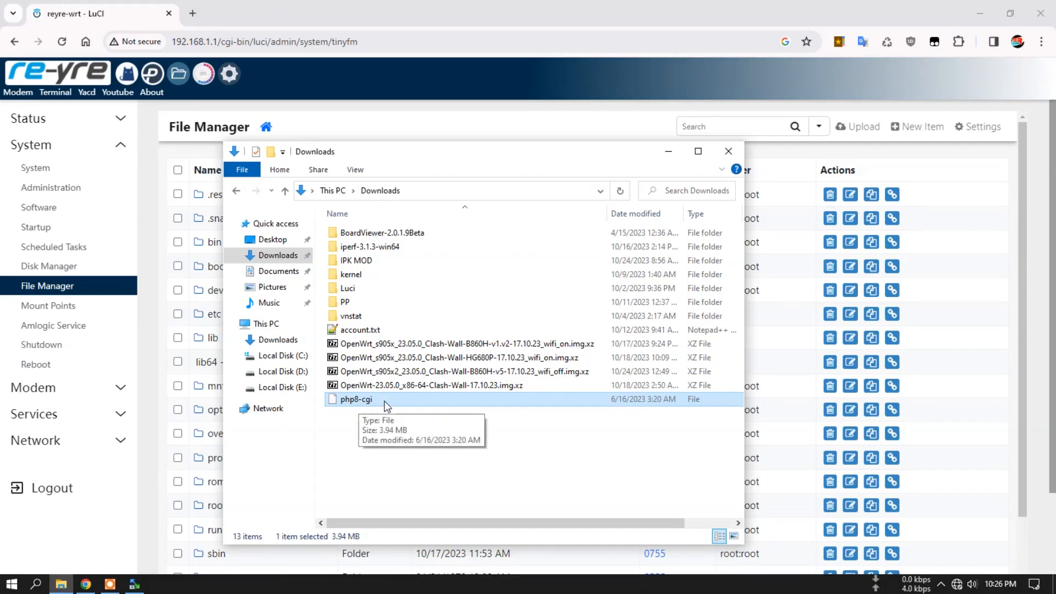
click(408, 425)
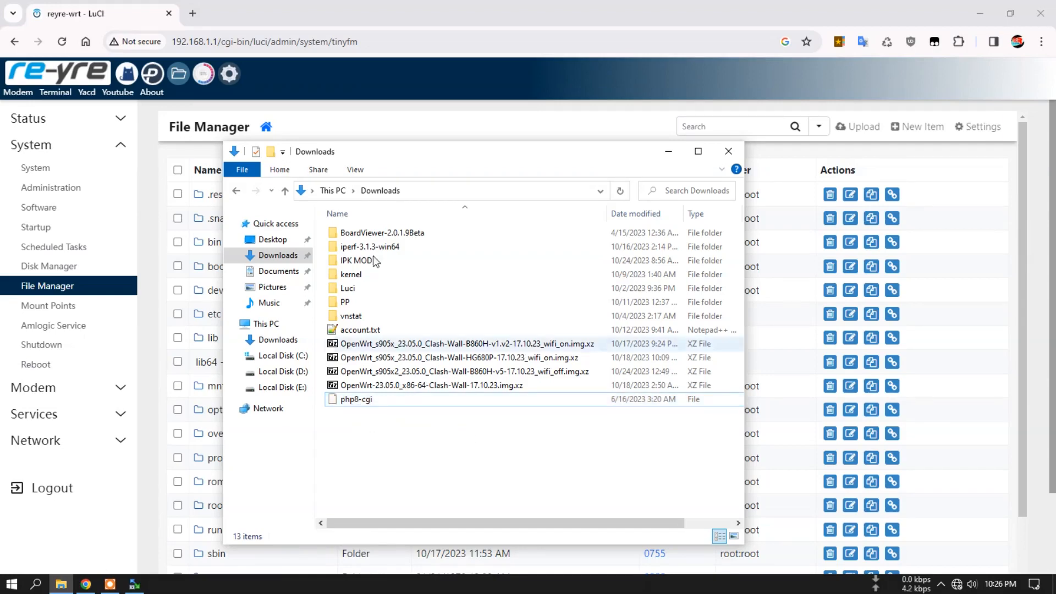
click(162, 121)
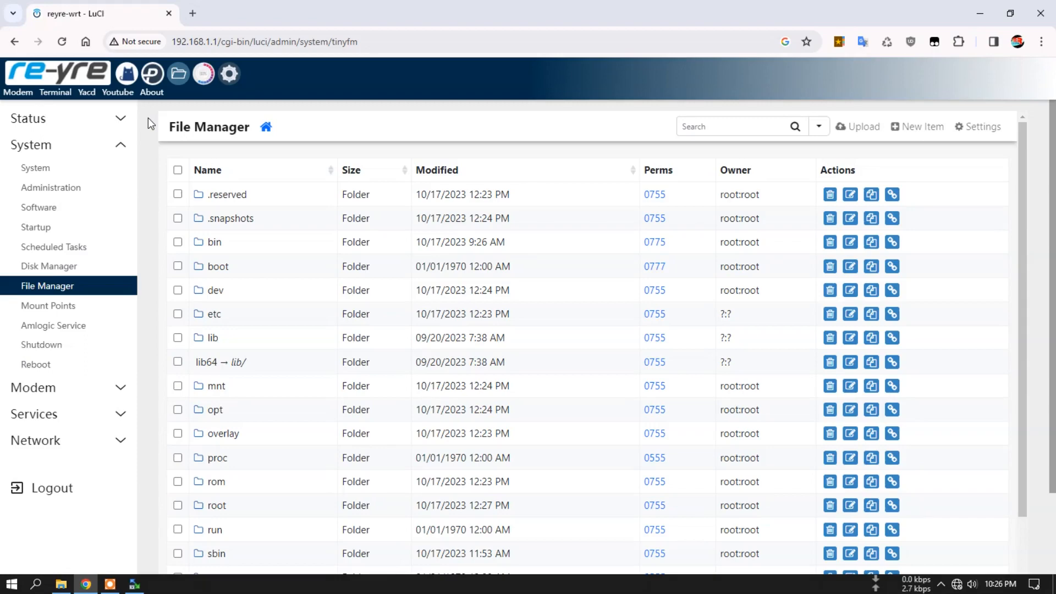
Step: Check the eMMC disk and its partitions in Disk Manager, and open the router's status overview
click(64, 267)
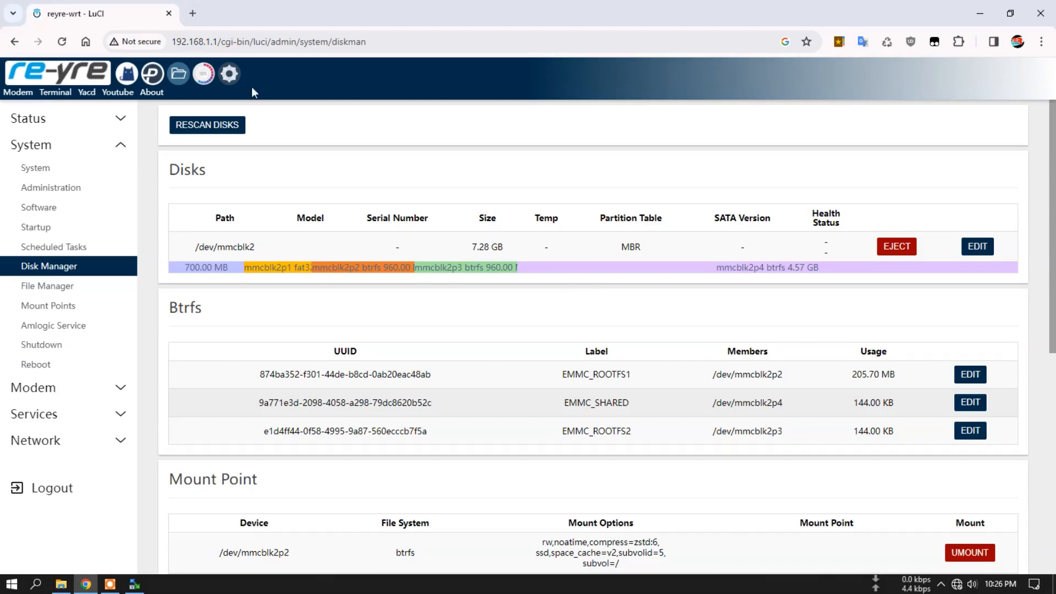
click(155, 75)
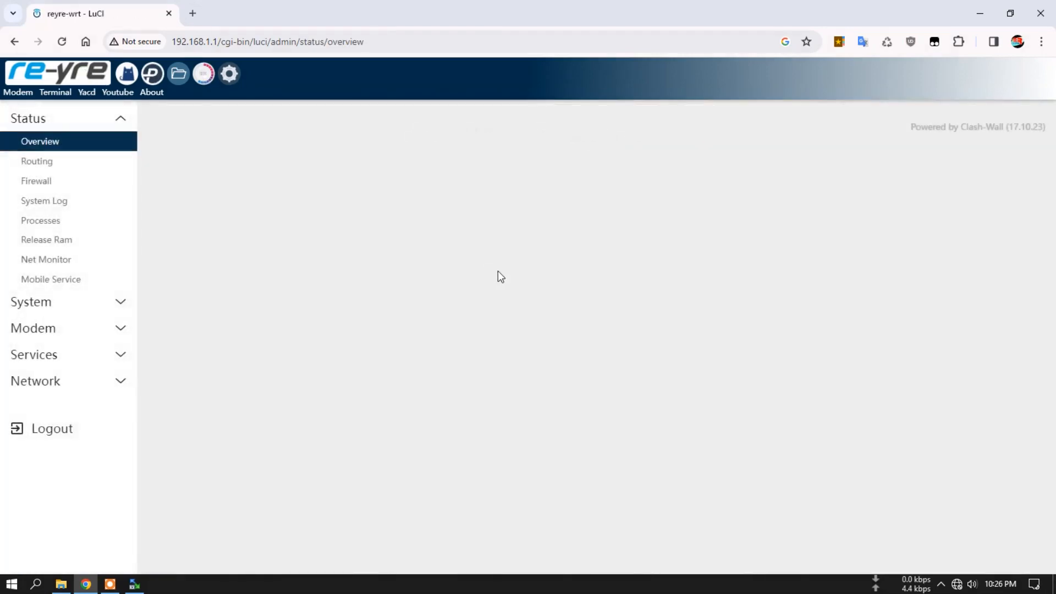